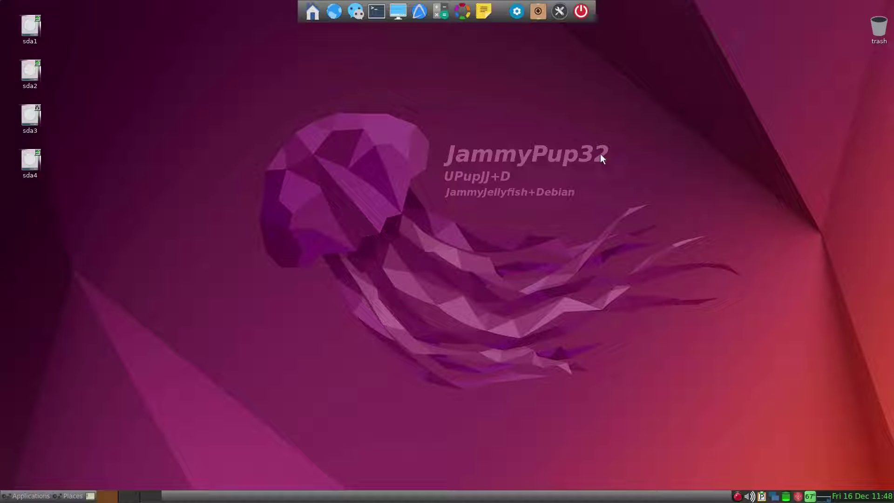
Step: Show the home folder as small icons with hidden files, and move its window to the upper right
{"action": "left_click", "coordinate": [312, 12]}
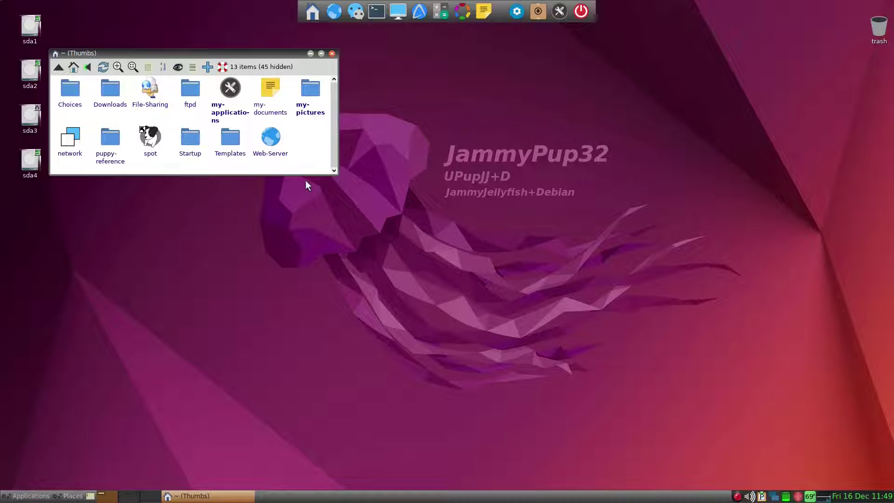
{"action": "key", "text": "minus"}
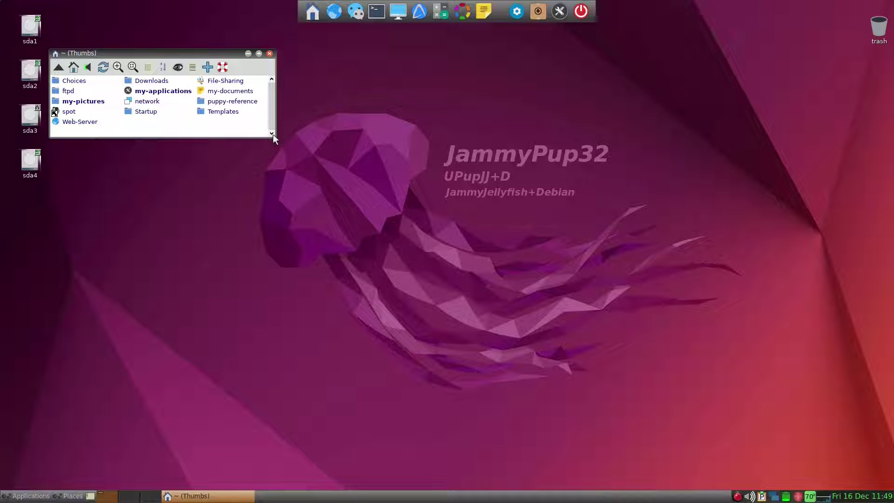
{"action": "key", "text": "ctrl+h"}
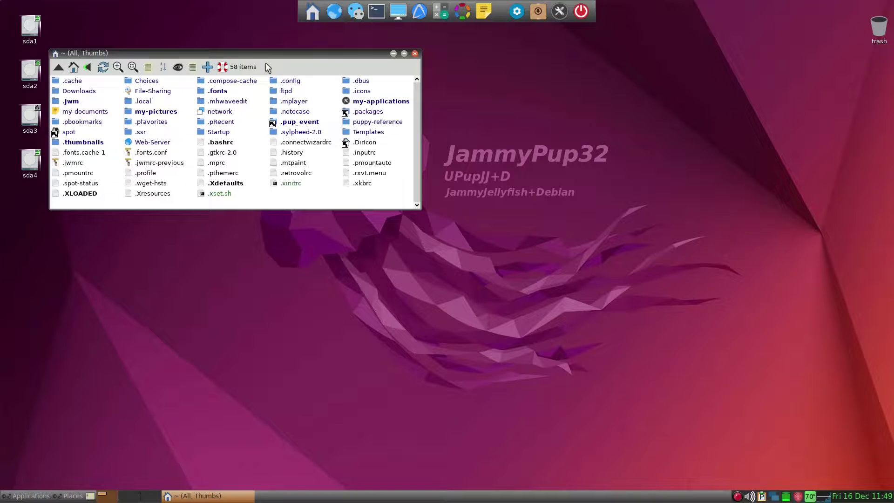
{"action": "left_click_drag", "start_coordinate": [265, 57], "coordinate": [667, 48]}
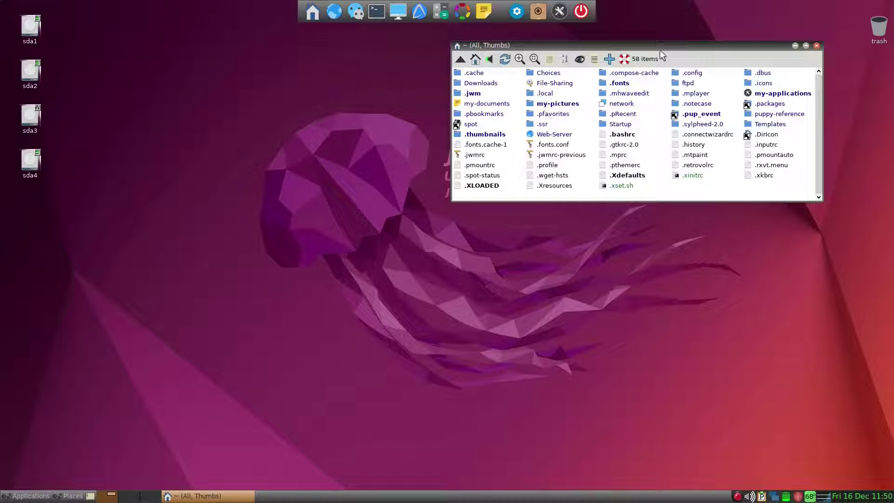
Step: Open the filer Options and toggle 'Directories come first' off and back on
{"action": "right_click", "coordinate": [670, 188]}
{"action": "mouse_move", "coordinate": [667, 188]}
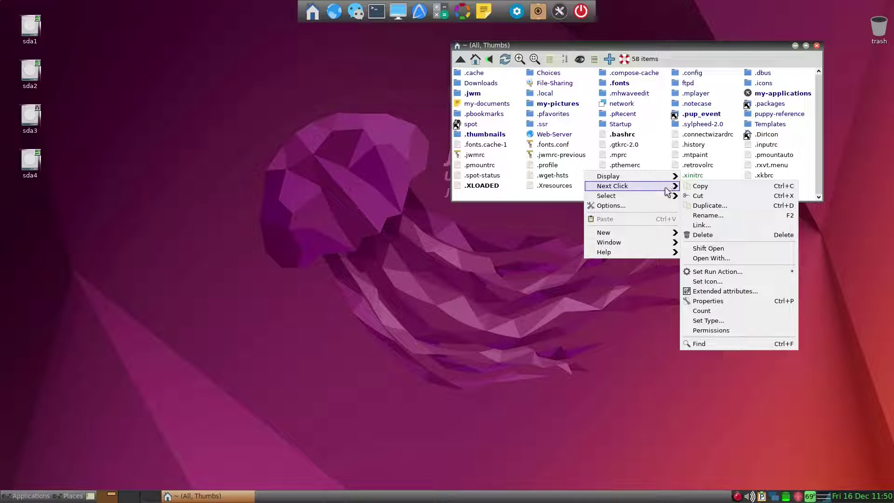
{"action": "left_click", "coordinate": [657, 206]}
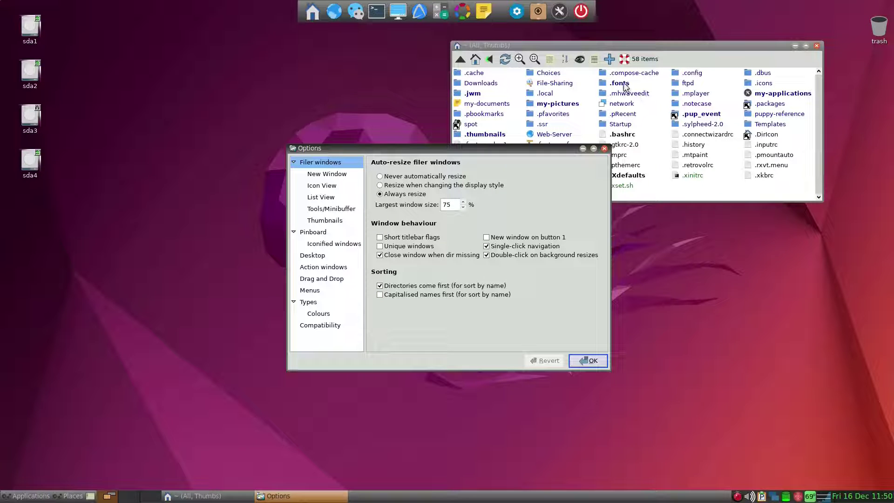
{"action": "left_click", "coordinate": [398, 285]}
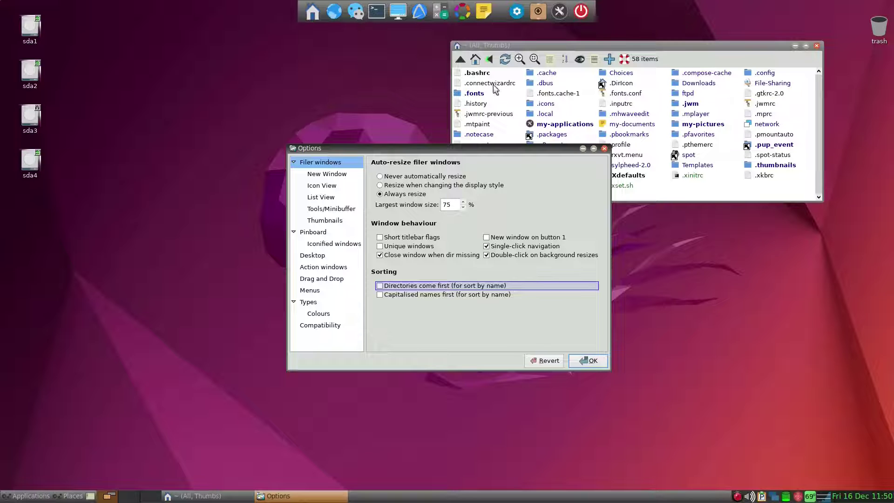
{"action": "left_click", "coordinate": [416, 286]}
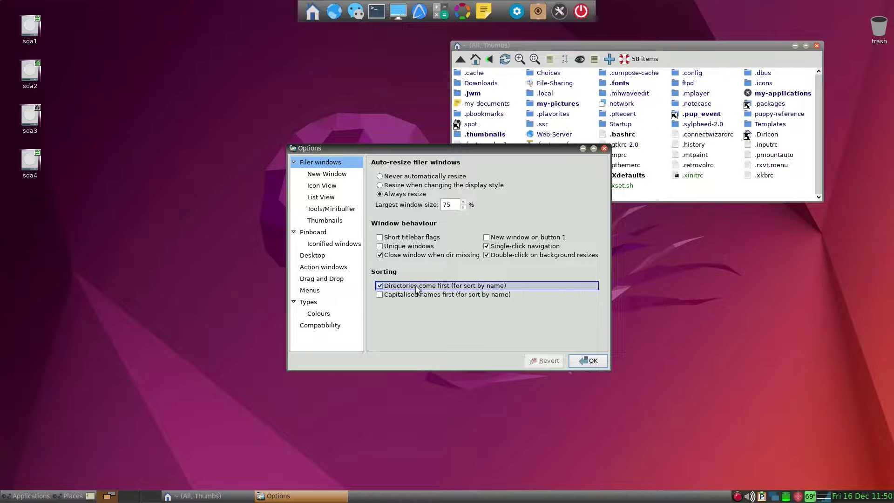
Step: Make new windows show hidden files and use Small Icons as the default size
{"action": "left_click", "coordinate": [328, 174]}
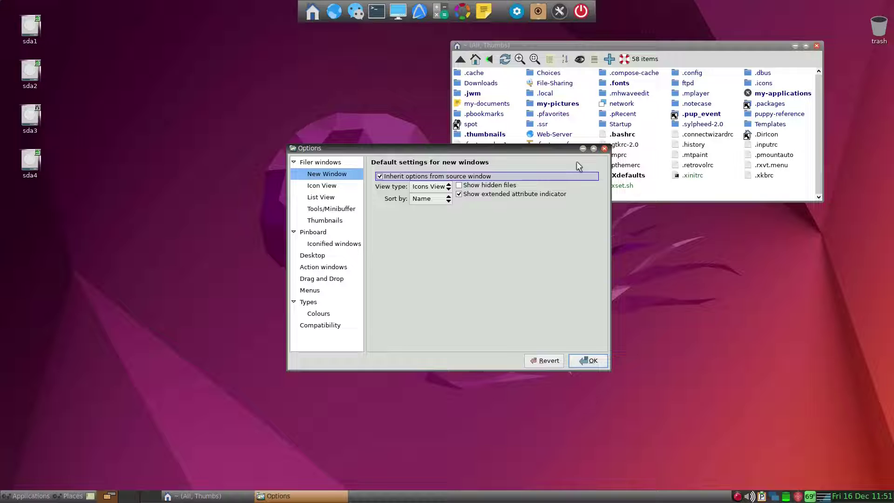
{"action": "left_click", "coordinate": [482, 186]}
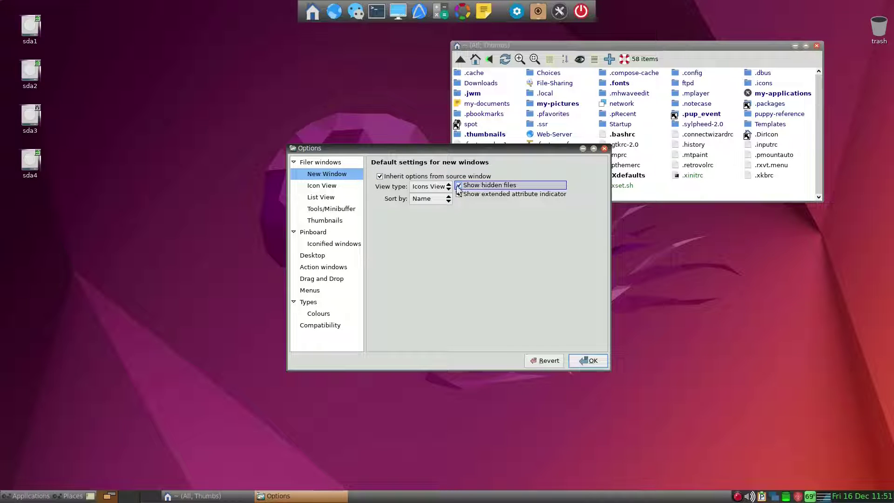
{"action": "left_click", "coordinate": [336, 186]}
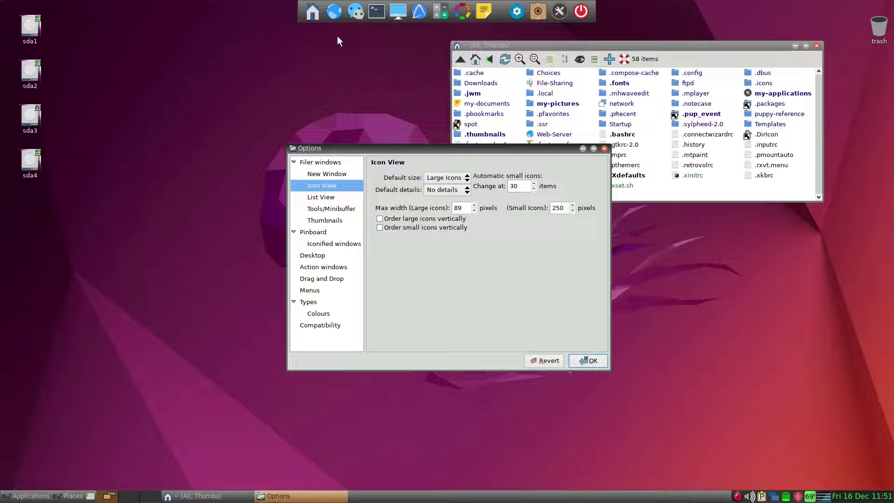
{"action": "left_click", "coordinate": [309, 20]}
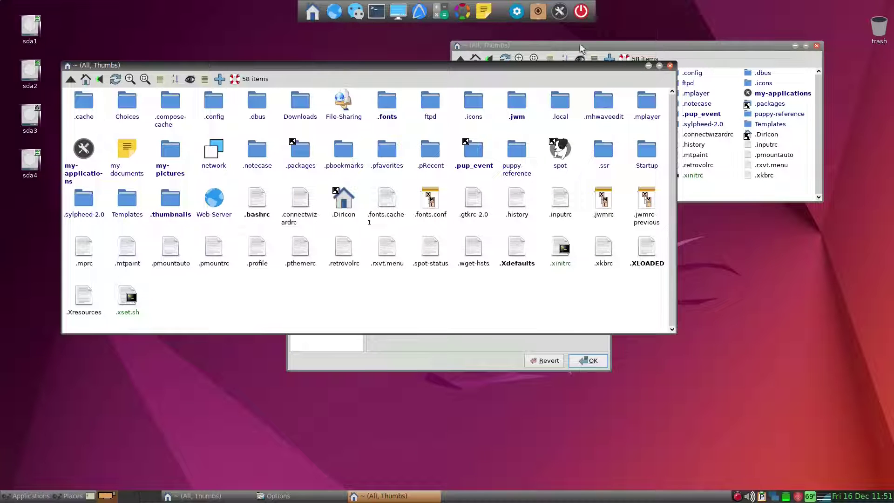
{"action": "left_click", "coordinate": [670, 66]}
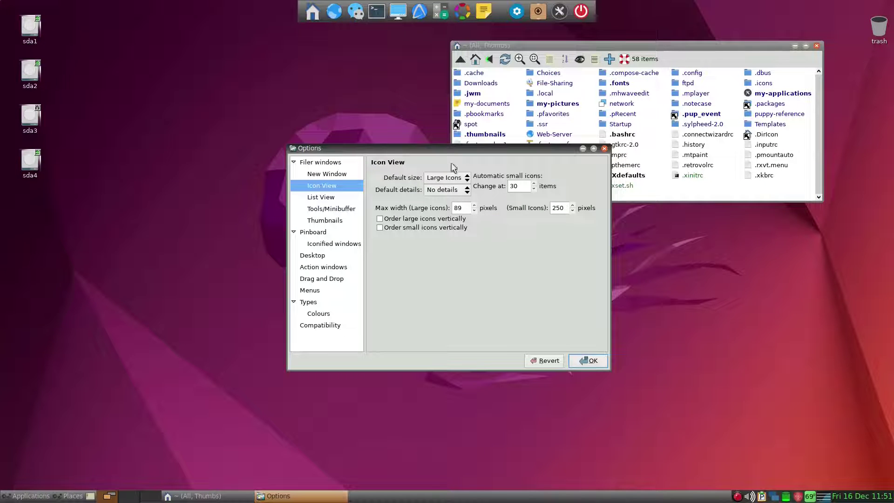
{"action": "left_click", "coordinate": [468, 181]}
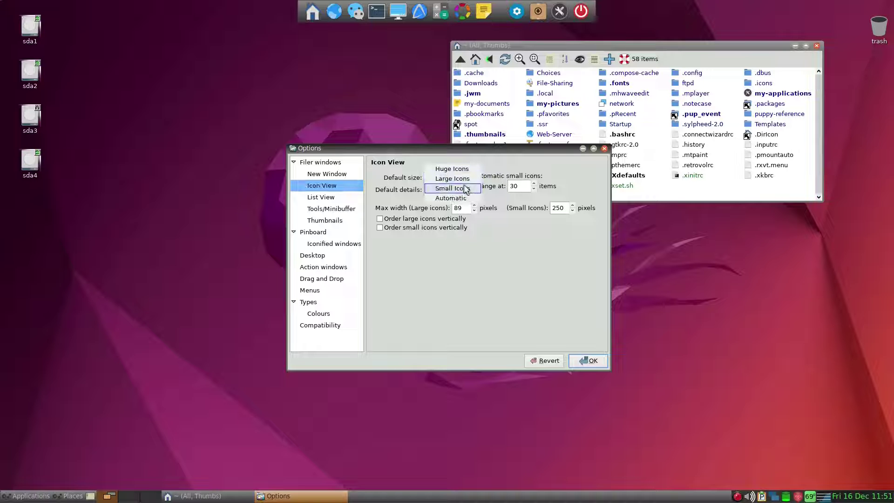
{"action": "left_click", "coordinate": [466, 189]}
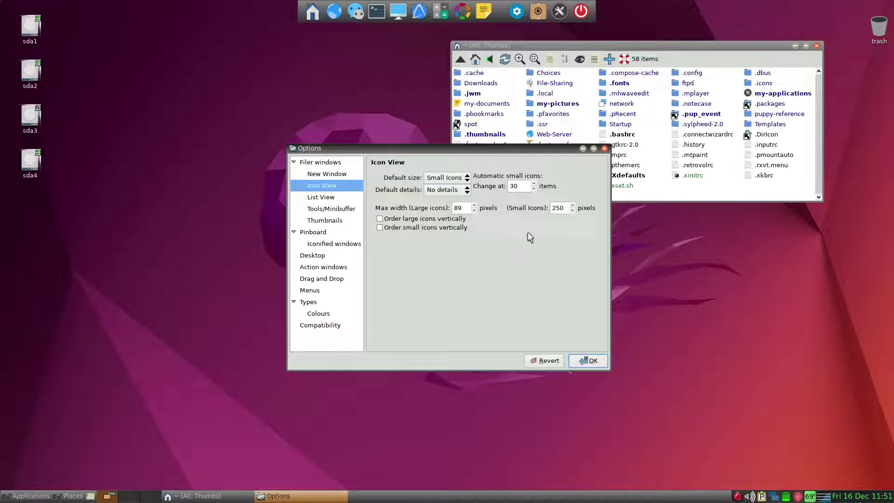
Step: Turn off the Type, Owner and Group columns in List View
{"action": "left_click", "coordinate": [334, 196]}
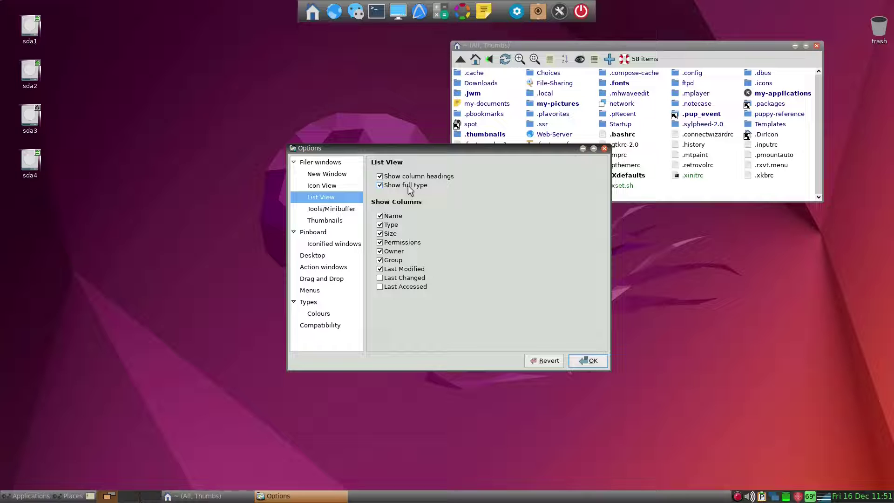
{"action": "left_click", "coordinate": [380, 226]}
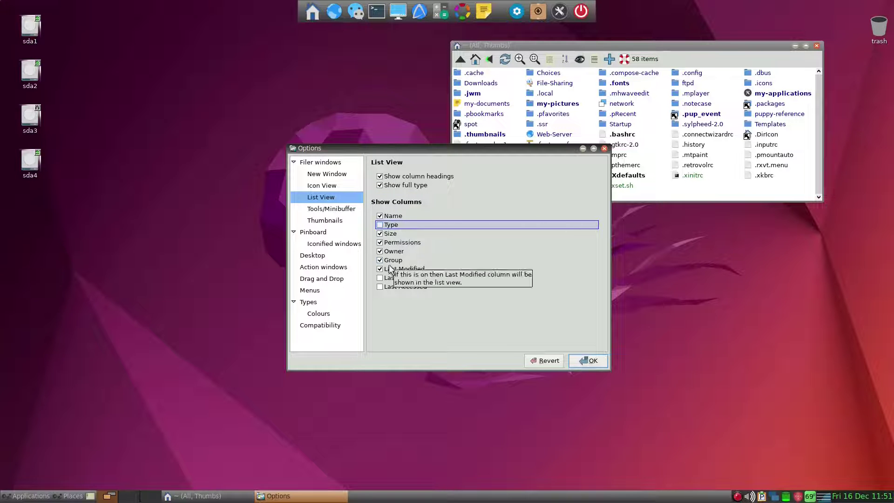
{"action": "left_click", "coordinate": [379, 252]}
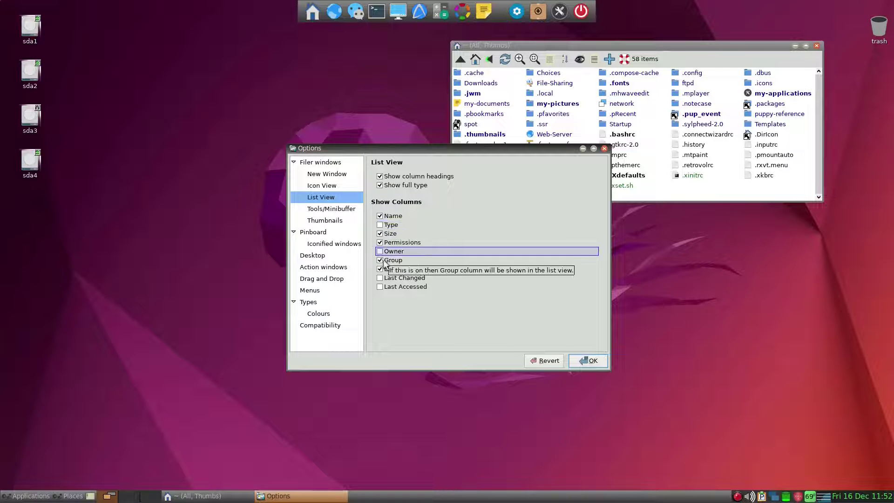
{"action": "left_click", "coordinate": [380, 259]}
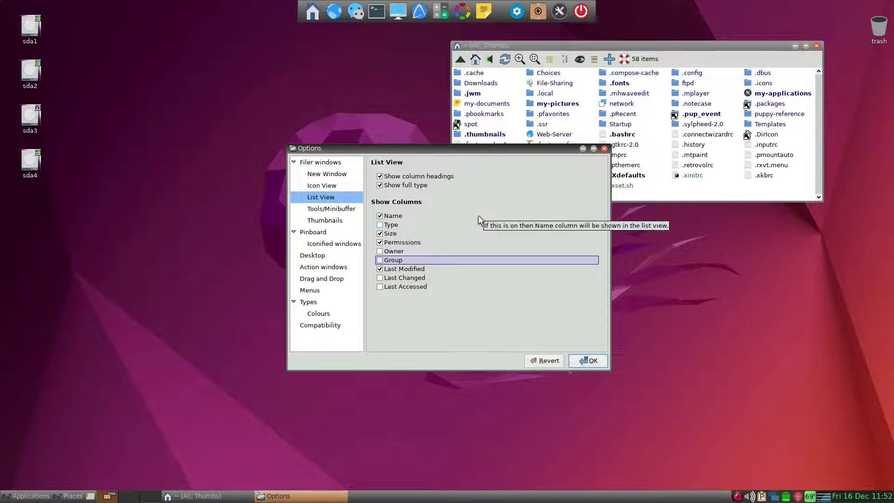
Step: Keep the toolbar help button and set the Toolbar type to 'No toolbar'
{"action": "left_click", "coordinate": [341, 213]}
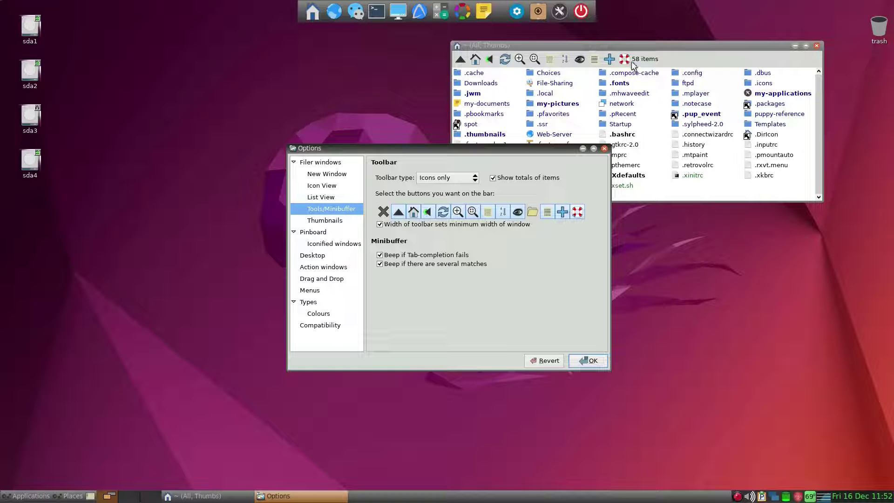
{"action": "left_click", "coordinate": [577, 212]}
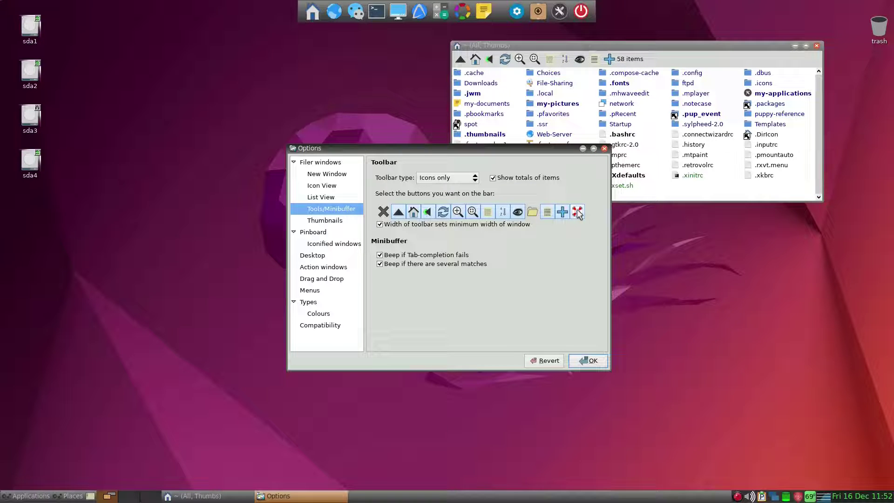
{"action": "left_click", "coordinate": [577, 211]}
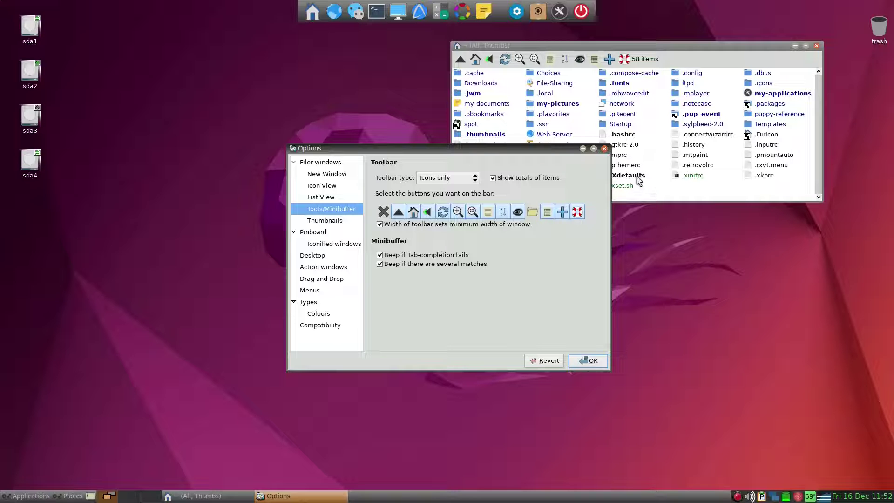
{"action": "left_click", "coordinate": [475, 179]}
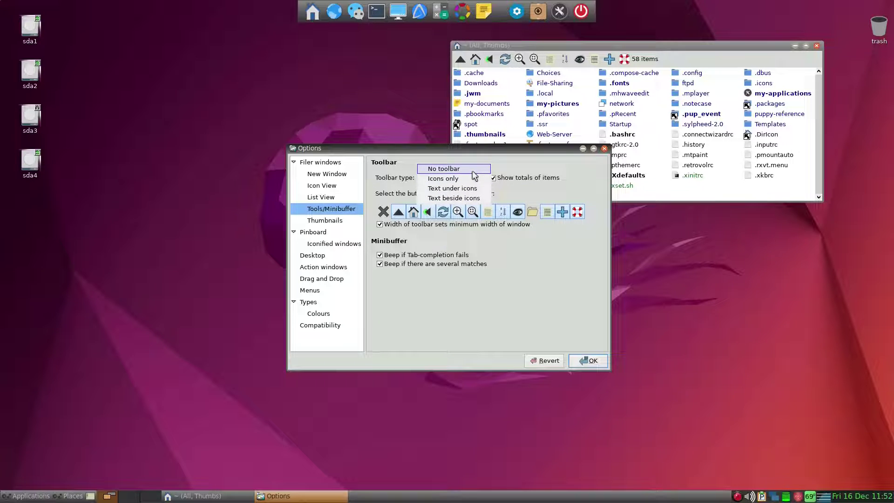
{"action": "left_click", "coordinate": [471, 169]}
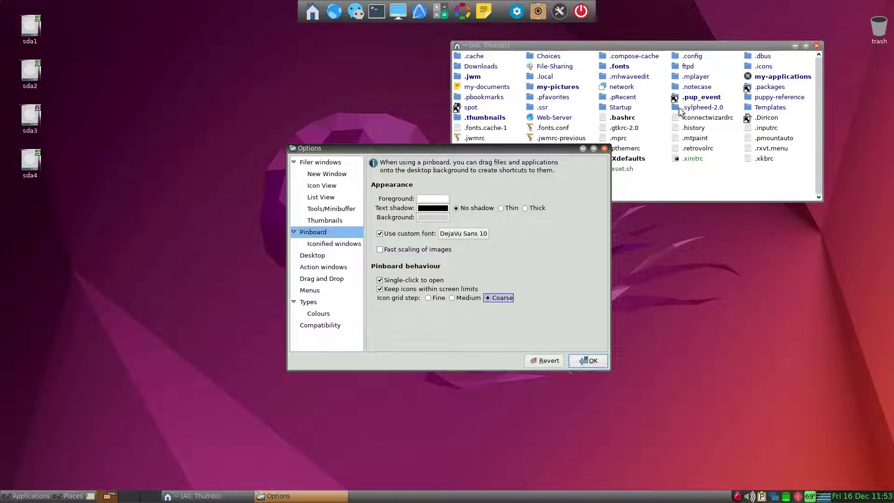
Step: Move the home window left, then review Drag and Drop (selecting 'urxvt') and Menus settings
{"action": "left_click", "coordinate": [690, 131]}
{"action": "left_click_drag", "start_coordinate": [690, 131], "coordinate": [77, 77]}
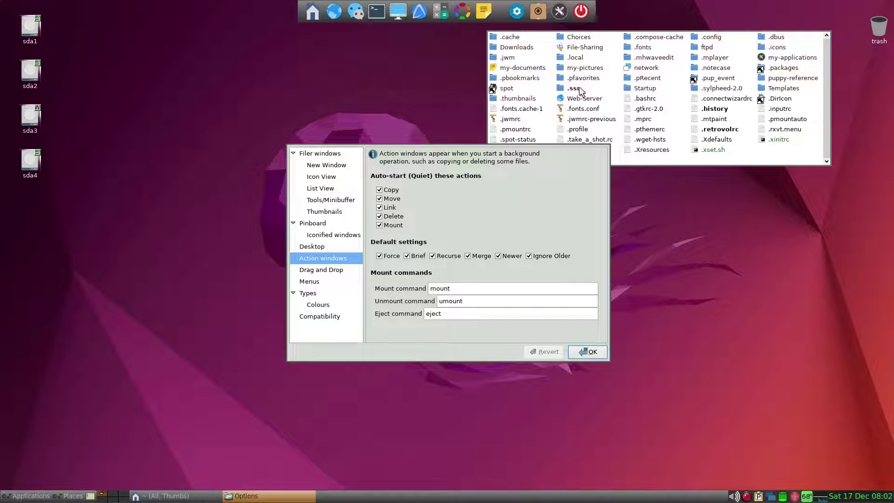
{"action": "left_click", "coordinate": [311, 271]}
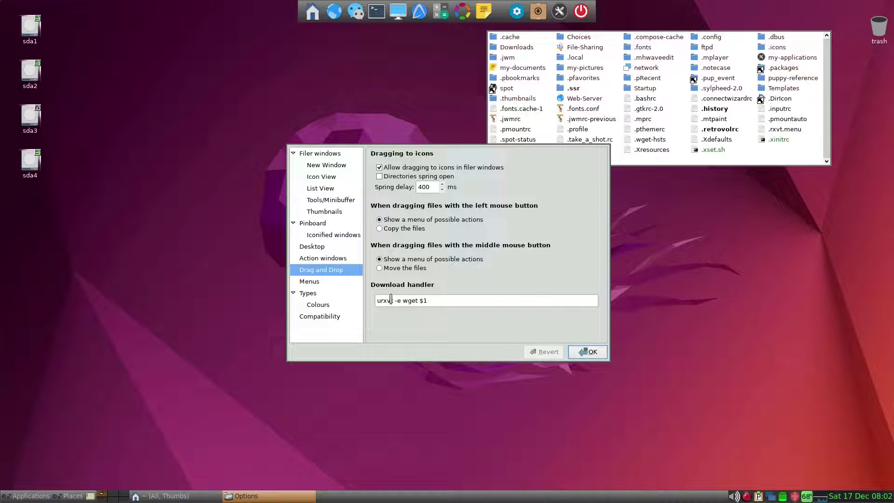
{"action": "left_click_drag", "start_coordinate": [394, 298], "coordinate": [375, 298]}
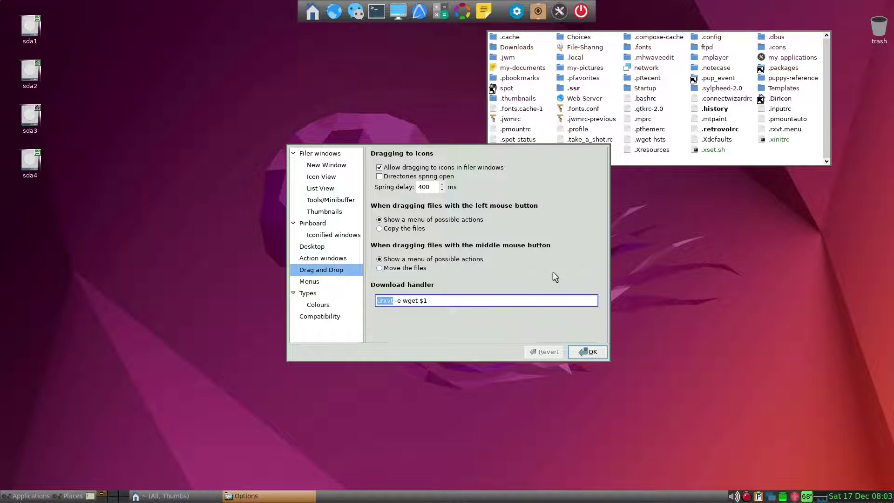
{"action": "left_click", "coordinate": [318, 282]}
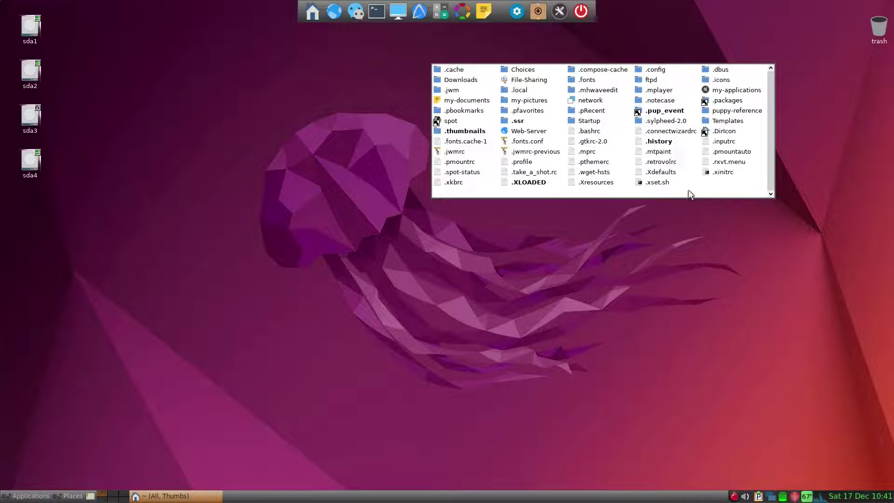
{"action": "right_click", "coordinate": [688, 191]}
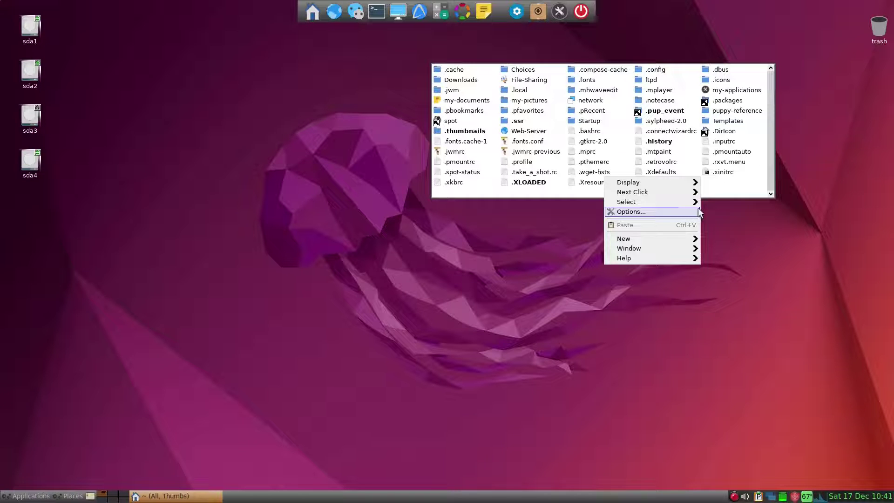
{"action": "mouse_move", "coordinate": [661, 197]}
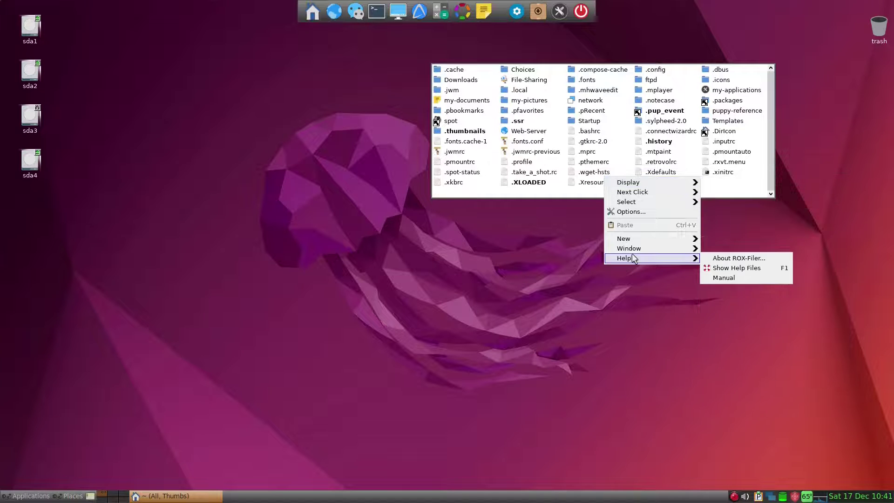
{"action": "mouse_move", "coordinate": [630, 251]}
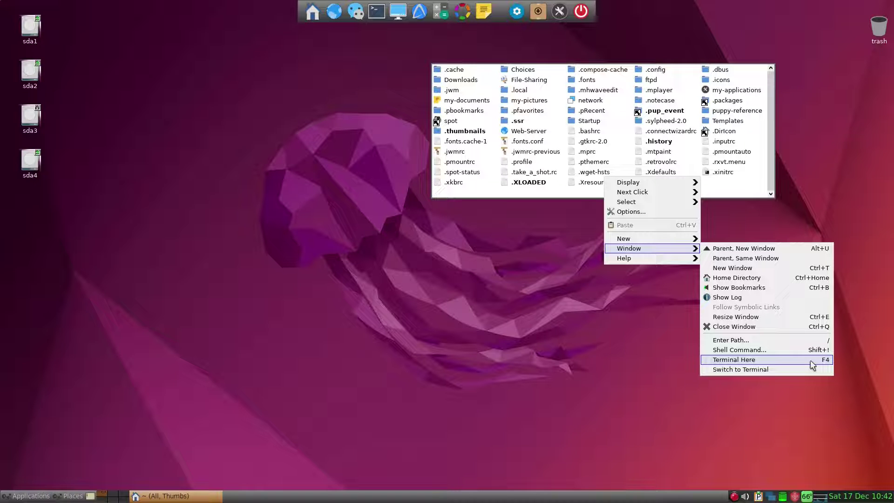
{"action": "left_click", "coordinate": [755, 178]}
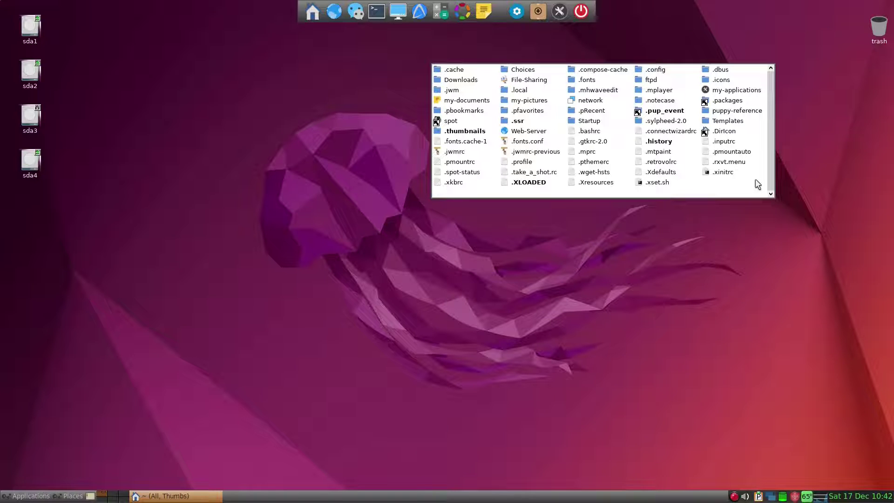
Step: Open .gtkrc-2.0 in Geany and snap the editor to the left half of the screen
{"action": "right_click", "coordinate": [599, 147]}
{"action": "mouse_move", "coordinate": [600, 144]}
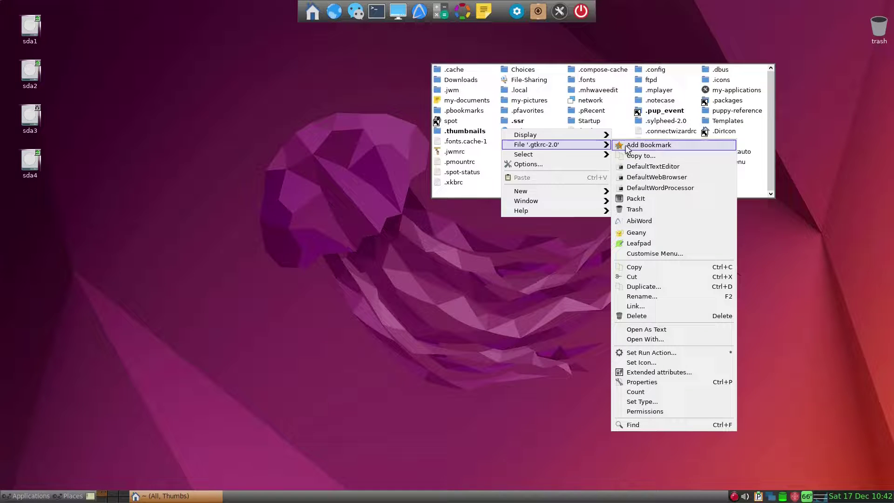
{"action": "left_click", "coordinate": [648, 235]}
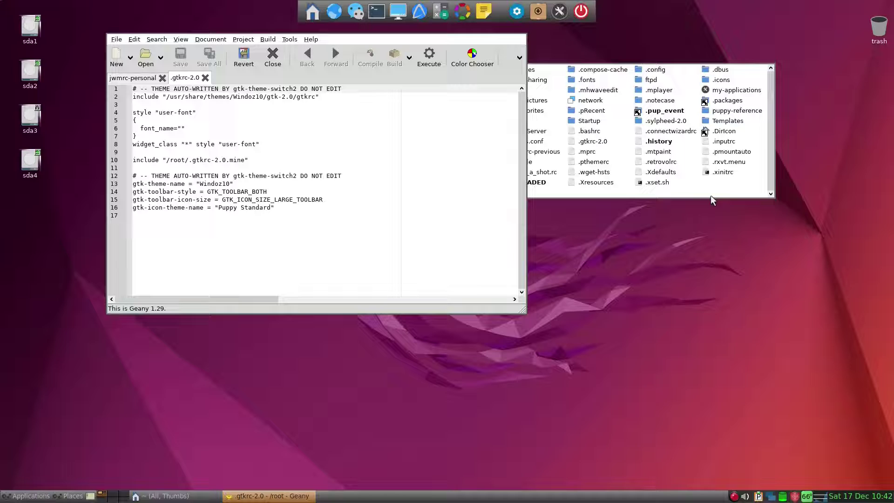
{"action": "key", "text": "super+Left"}
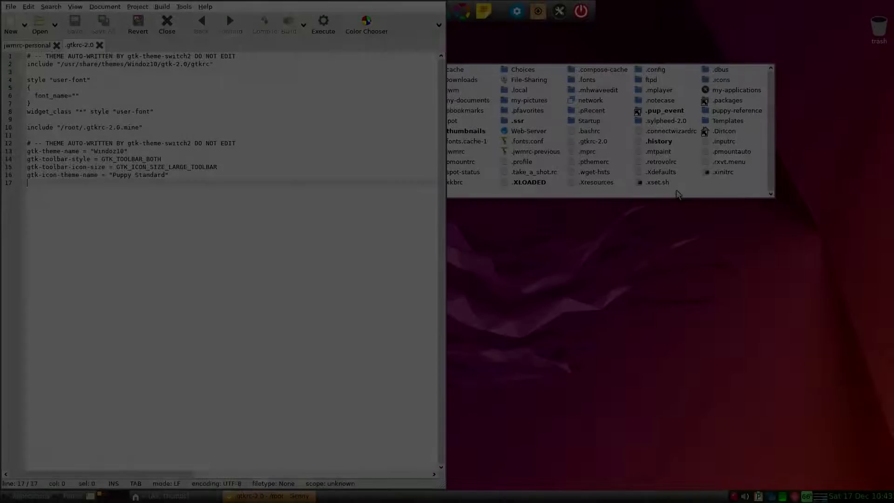
Step: Reopen Options on Menus, request keyboard shortcuts, and select the notice's 'gtk-can-change-accels = 1' line
{"action": "right_click", "coordinate": [677, 194]}
{"action": "mouse_move", "coordinate": [675, 205]}
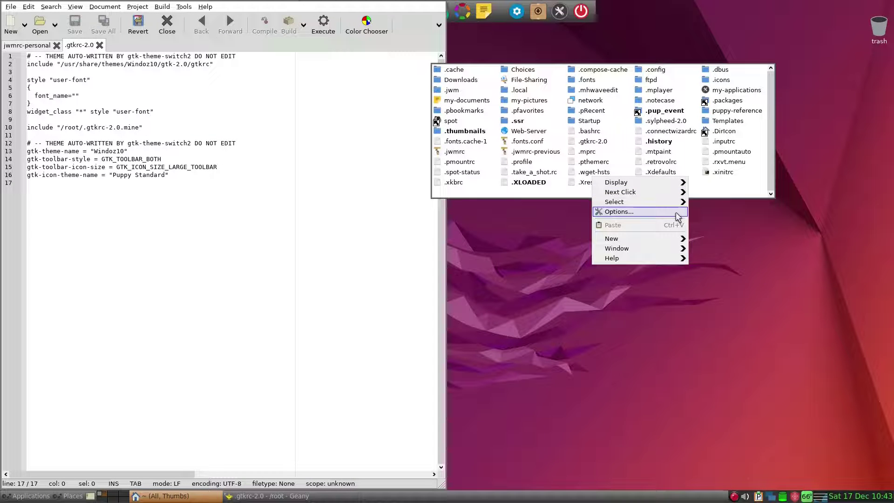
{"action": "left_click", "coordinate": [677, 215]}
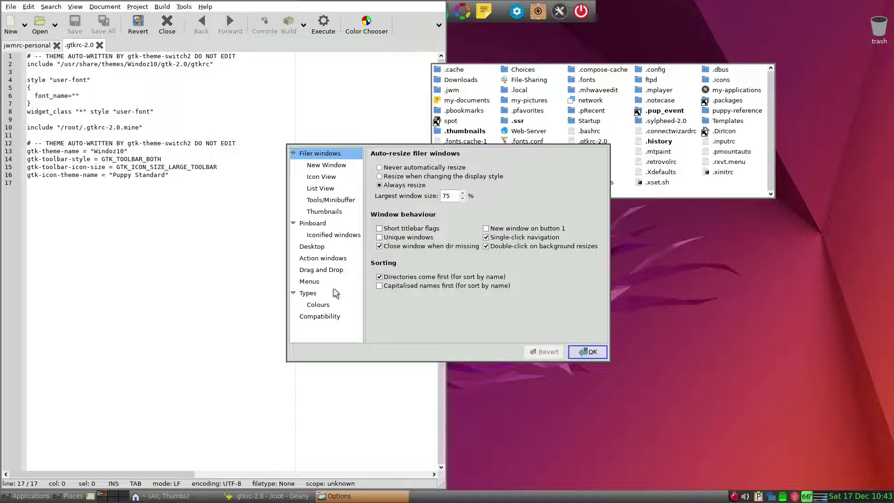
{"action": "left_click", "coordinate": [323, 282]}
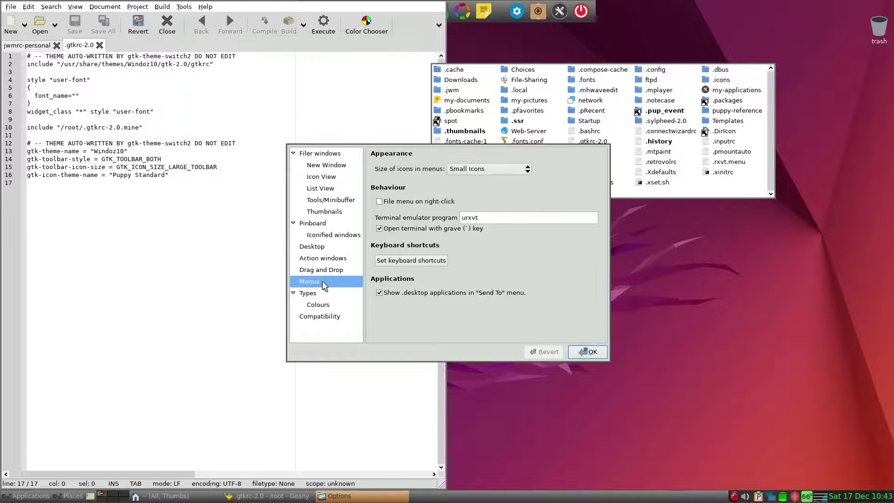
{"action": "left_click", "coordinate": [392, 264]}
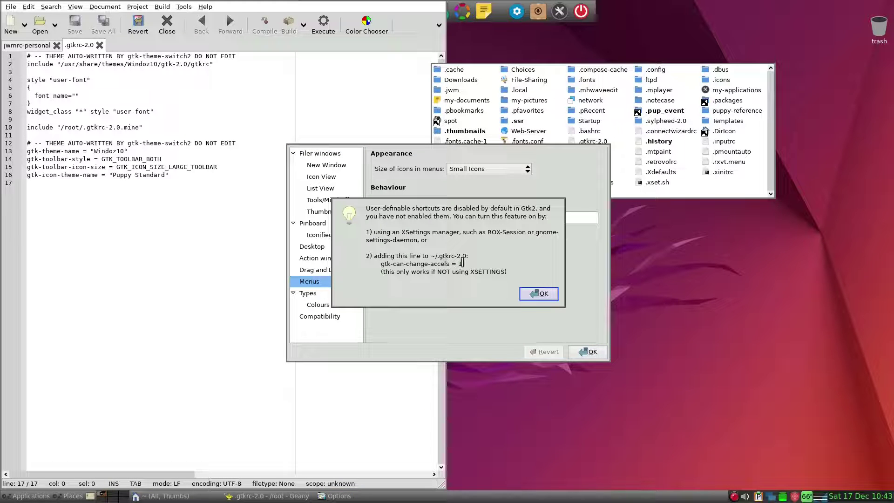
{"action": "left_click", "coordinate": [463, 263]}
{"action": "left_click_drag", "start_coordinate": [463, 263], "coordinate": [384, 265]}
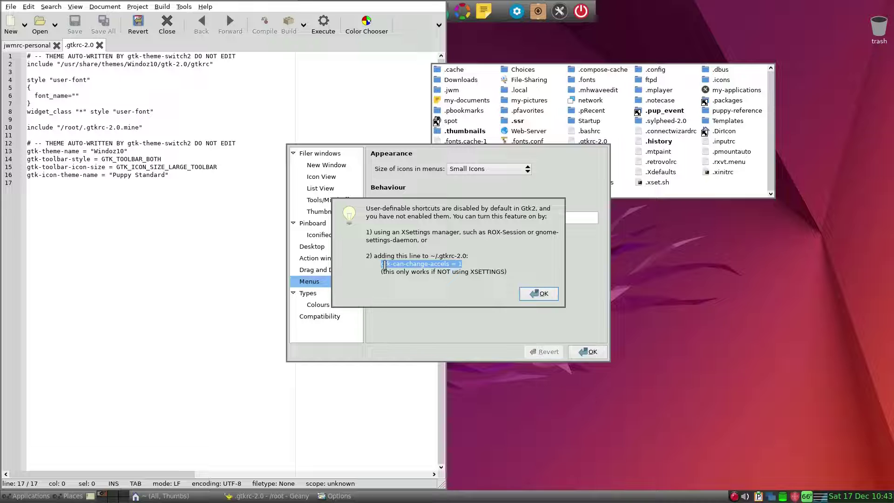
Step: Copy 'gtk-can-change-accels = 1' from the notice and paste it at the end of .gtkrc-2.0
{"action": "right_click", "coordinate": [384, 265]}
{"action": "left_click", "coordinate": [403, 281]}
{"action": "left_click", "coordinate": [73, 220]}
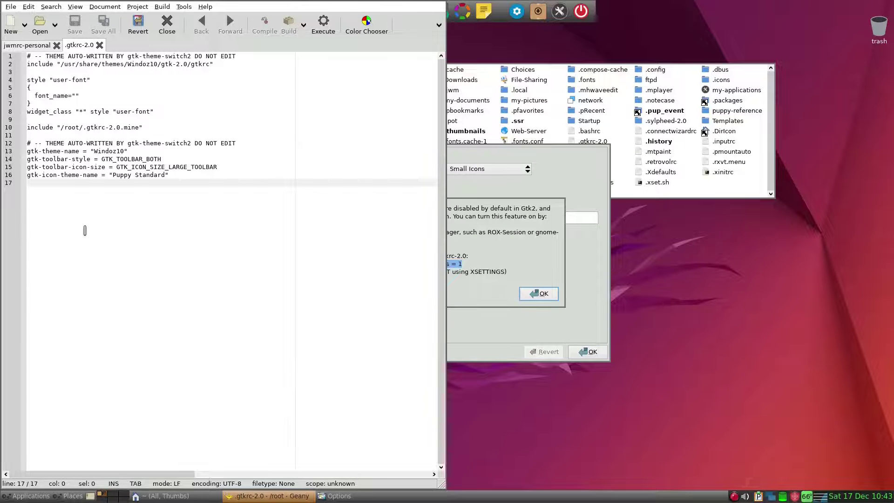
{"action": "key", "text": "Return"}
{"action": "key", "text": "ctrl+v"}
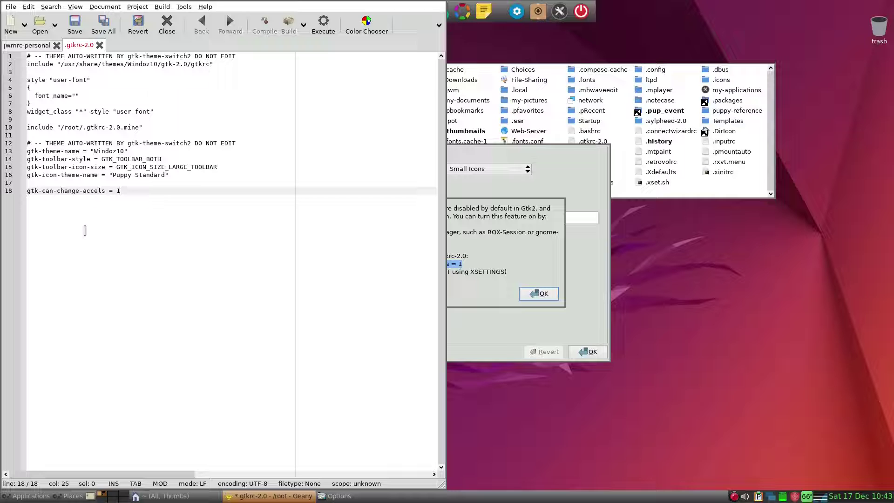
Step: Add a '# shortcuts for ROX-Filer' comment above the setting and save the file
{"action": "left_click", "coordinate": [39, 183]}
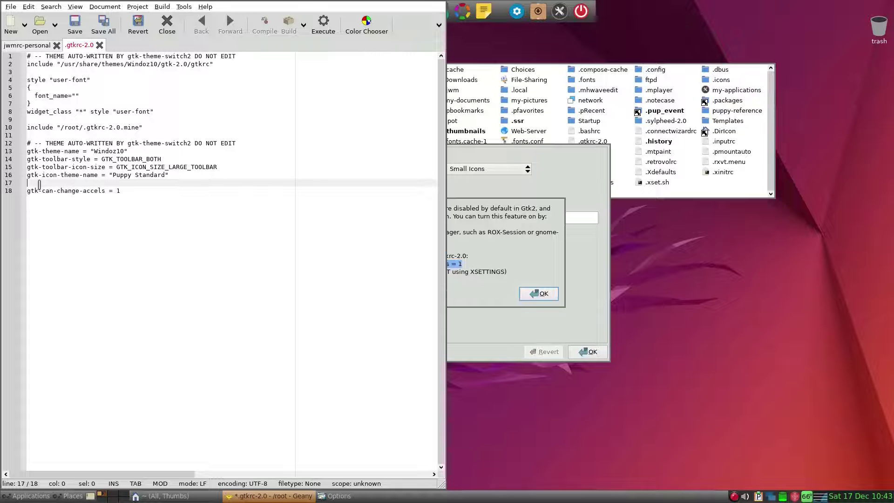
{"action": "key", "text": "Return"}
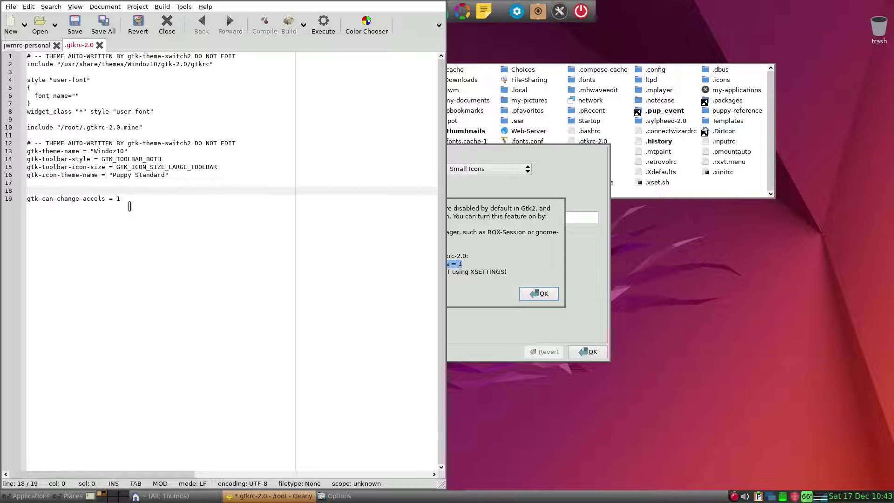
{"action": "type", "text": "# shortcuts for ROX"}
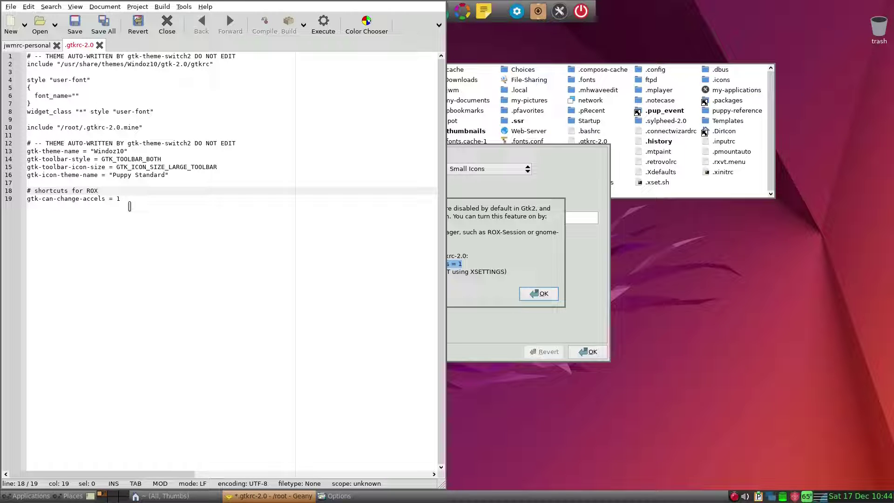
{"action": "type", "text": "ler"}
{"action": "left_click", "coordinate": [75, 24]}
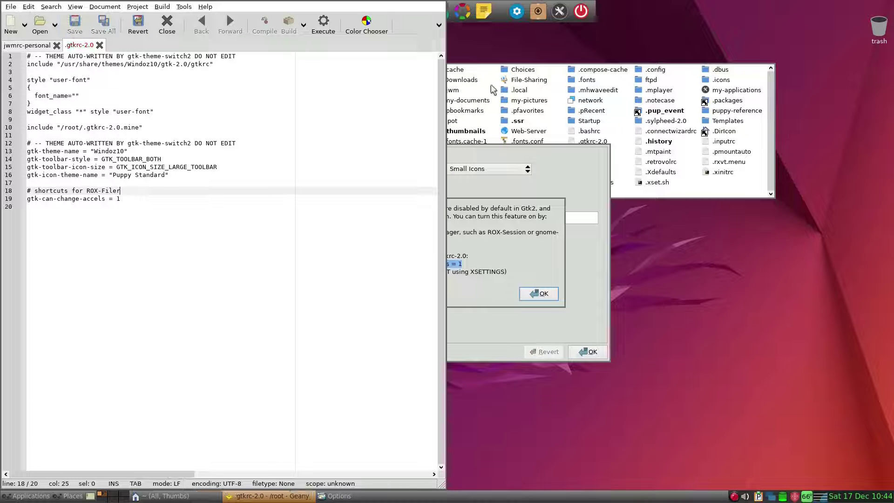
Step: Dismiss the shortcut notice and close ROX-Filer's Options
{"action": "left_click", "coordinate": [532, 298]}
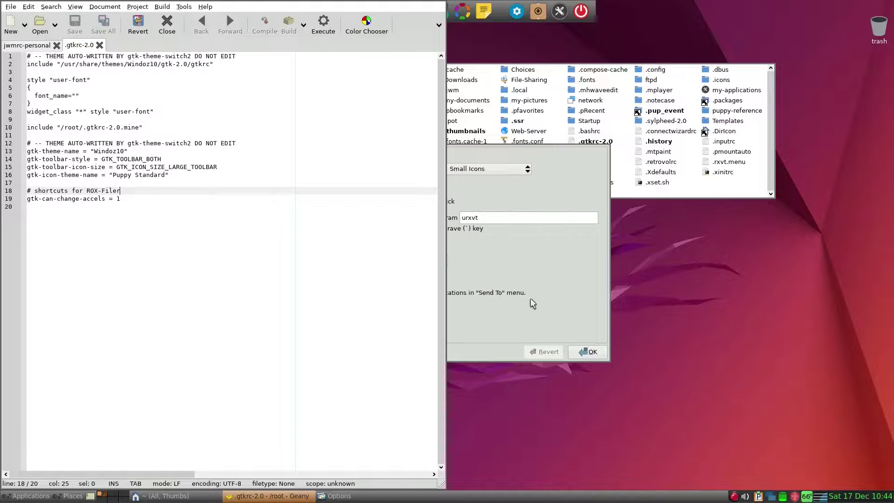
{"action": "left_click", "coordinate": [588, 352]}
{"action": "left_click", "coordinate": [284, 307]}
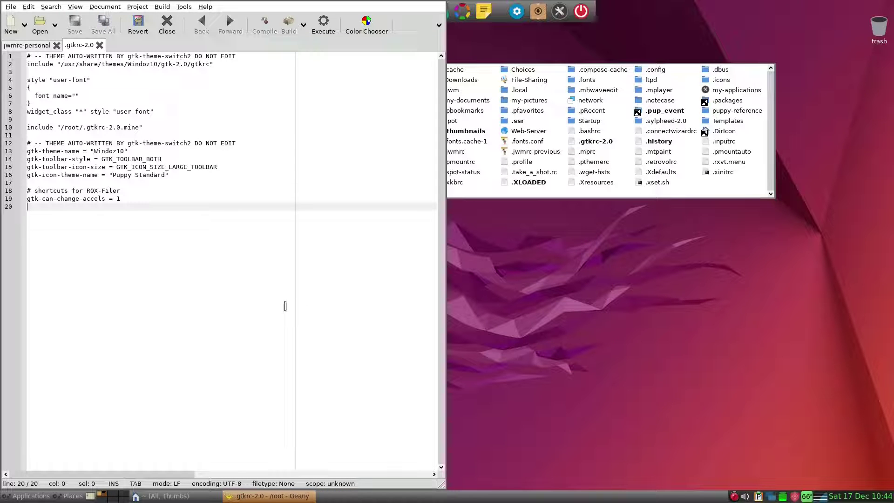
Step: Quit Geany and browse into .config/rox.sourceforge.net/ROX-Filer to bring up menus2's actions
{"action": "key", "text": "ctrl+q"}
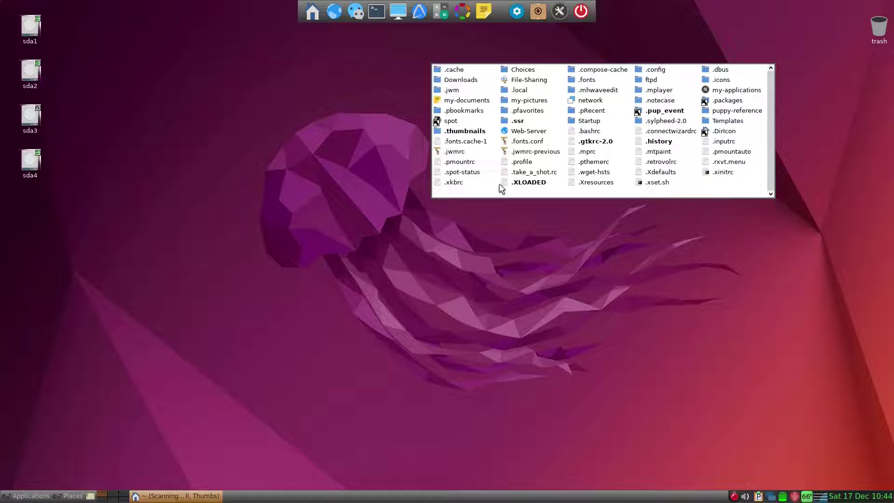
{"action": "left_click", "coordinate": [651, 71]}
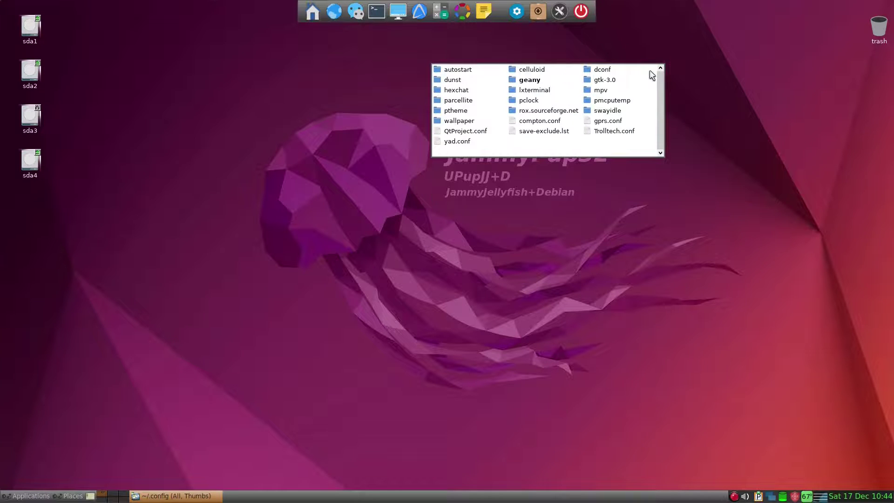
{"action": "left_click", "coordinate": [534, 112]}
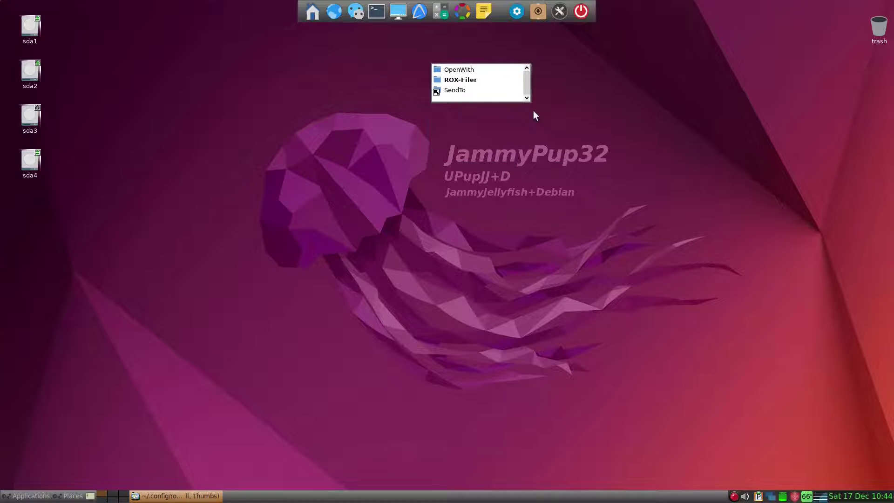
{"action": "left_click", "coordinate": [467, 84]}
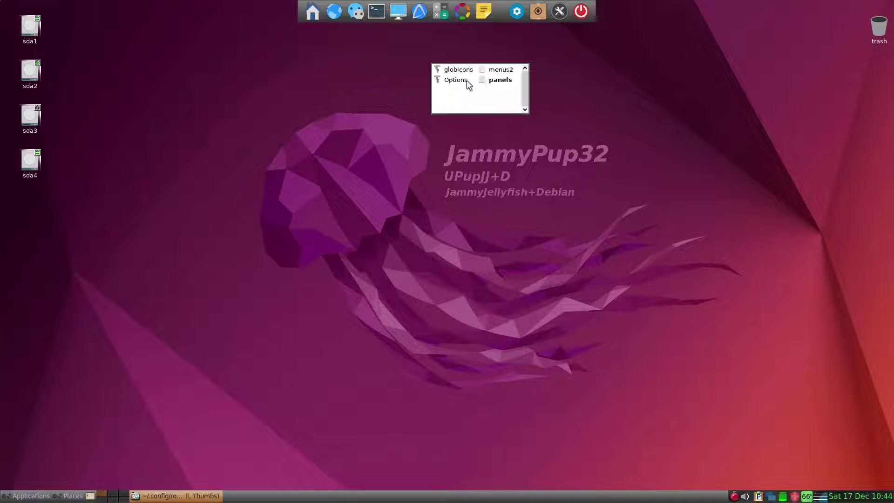
{"action": "right_click", "coordinate": [497, 71]}
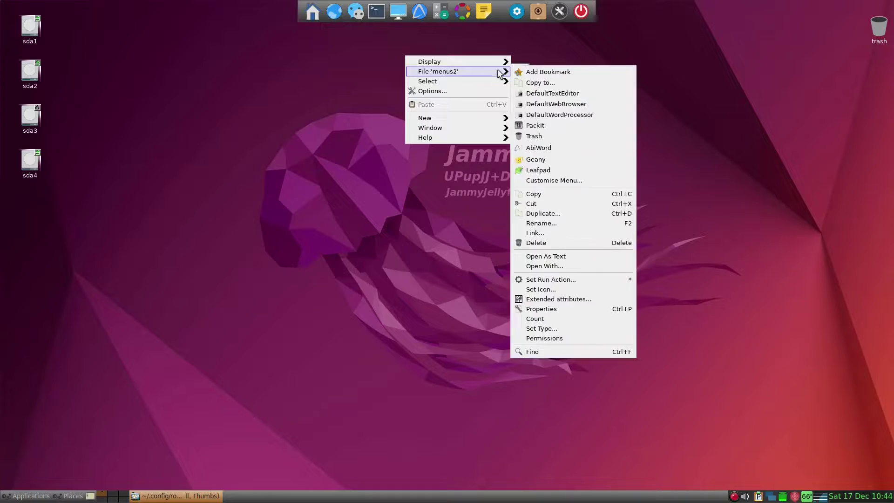
Step: Open menus2 in Geany and review the edited copy's entries like Terminal Here and Close Window F4
{"action": "left_click", "coordinate": [552, 158]}
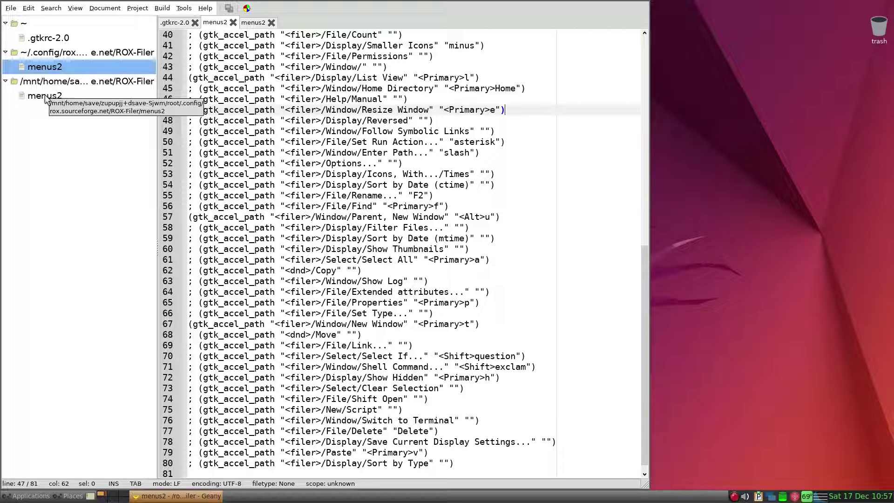
{"action": "left_click", "coordinate": [46, 97]}
{"action": "left_click", "coordinate": [549, 109]}
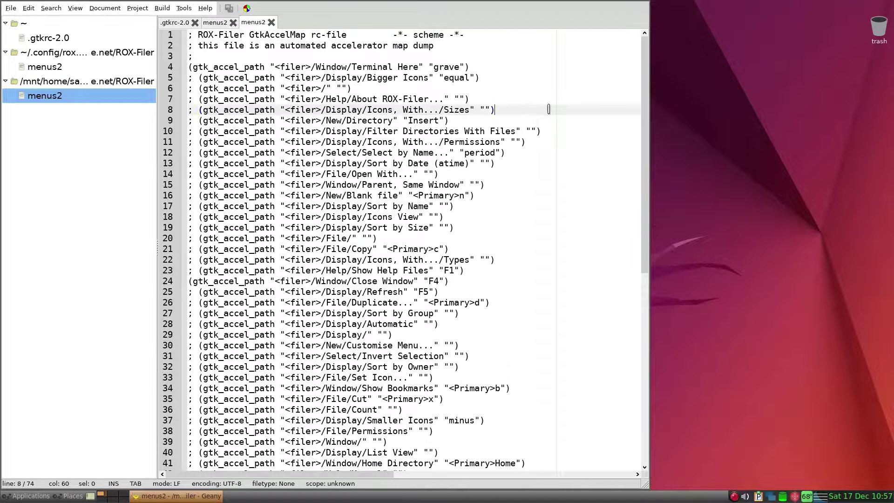
{"action": "scroll", "coordinate": [478, 173], "scroll_direction": "down", "scroll_amount": 3}
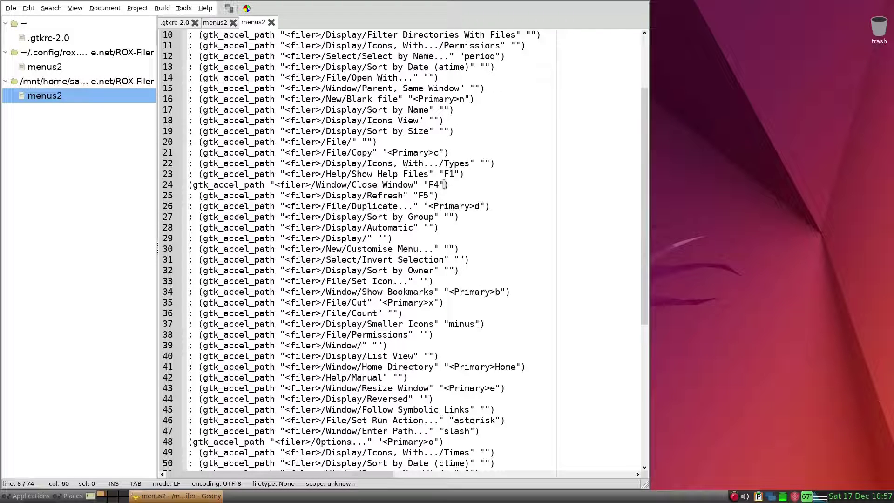
{"action": "left_click", "coordinate": [444, 185]}
{"action": "scroll", "coordinate": [419, 230], "scroll_direction": "down", "scroll_amount": 3}
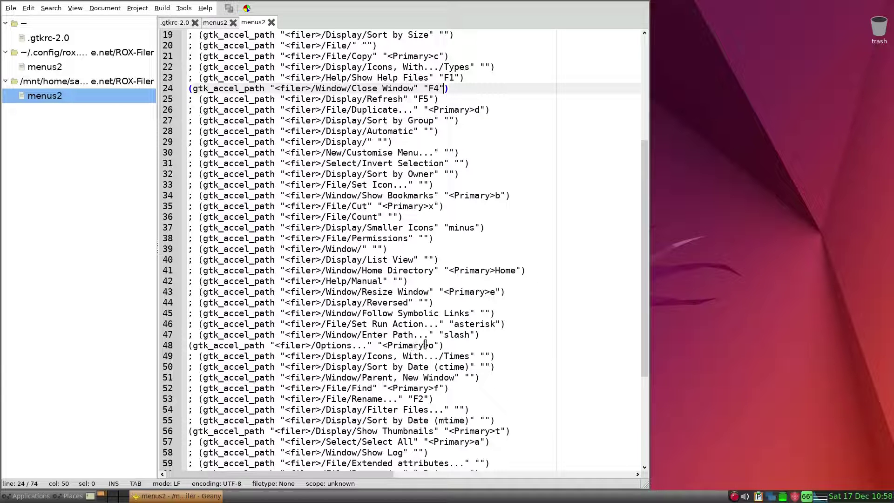
{"action": "scroll", "coordinate": [411, 344], "scroll_direction": "down", "scroll_amount": 4}
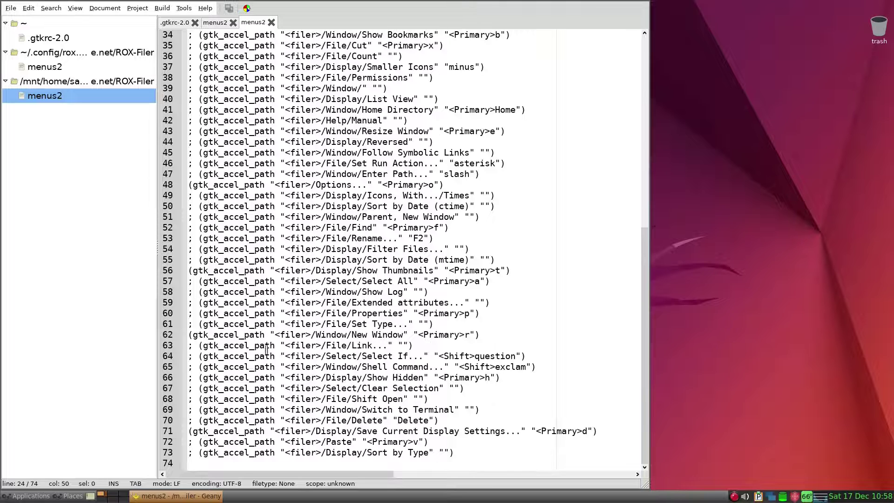
{"action": "scroll", "coordinate": [266, 349], "scroll_direction": "up", "scroll_amount": 7}
{"action": "scroll", "coordinate": [273, 343], "scroll_direction": "up", "scroll_amount": 4}
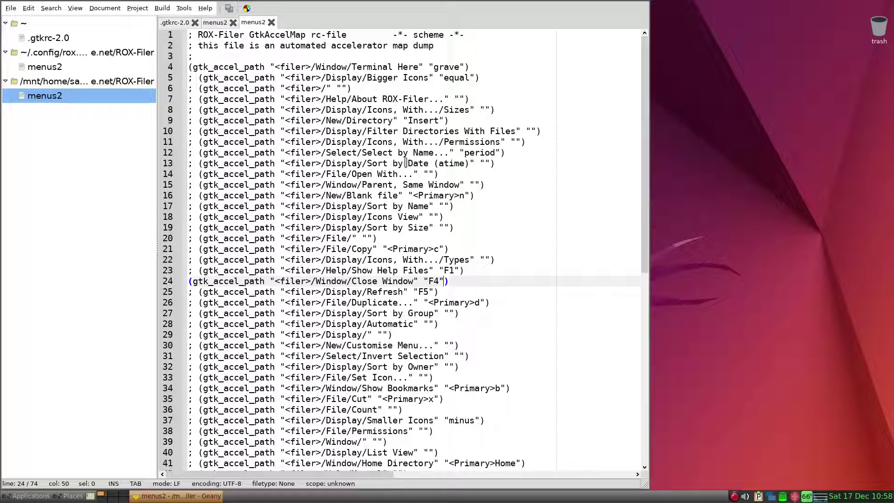
{"action": "left_click", "coordinate": [430, 67]}
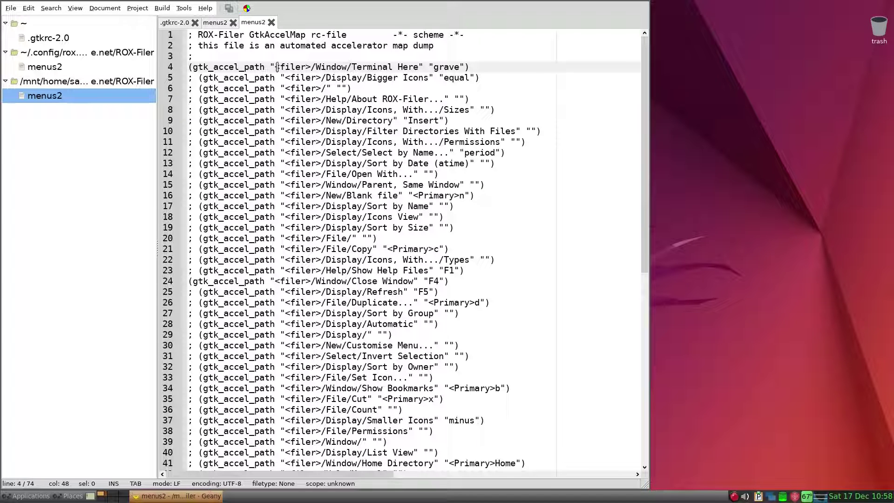
{"action": "left_click", "coordinate": [303, 127]}
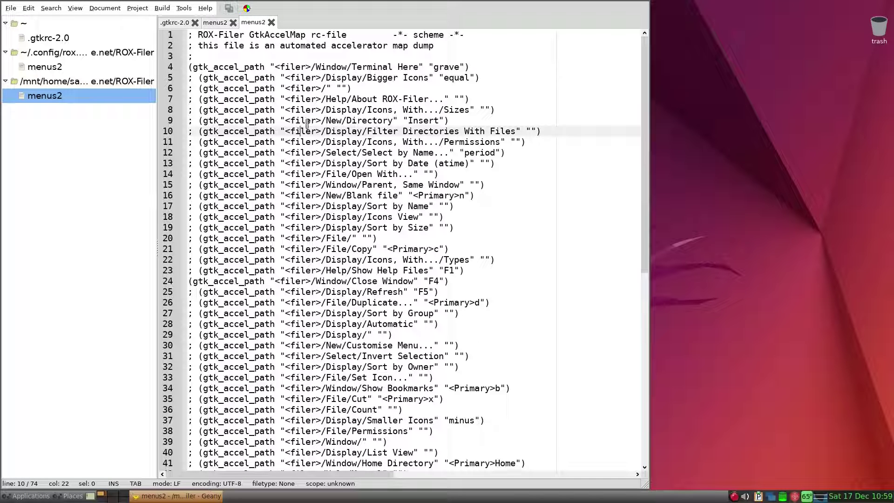
Step: Replace the config folder's menus2 contents with the whole edited shortcut map and save
{"action": "key", "text": "ctrl+a"}
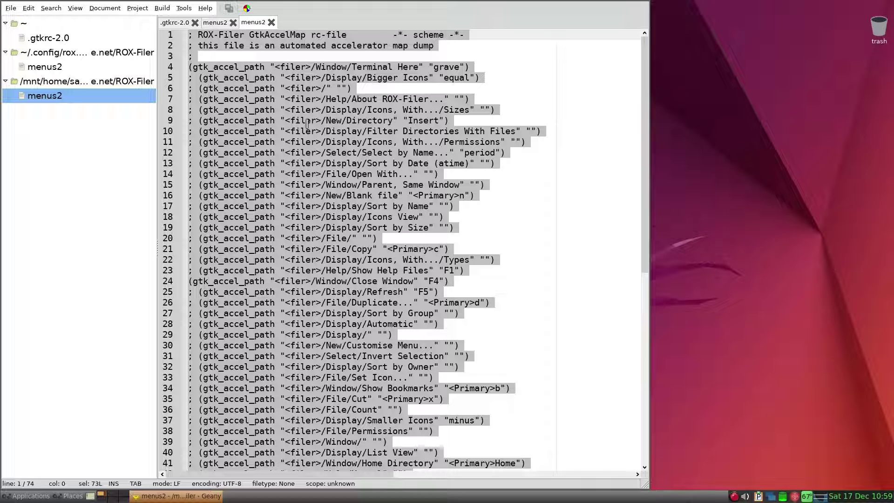
{"action": "left_click", "coordinate": [55, 67]}
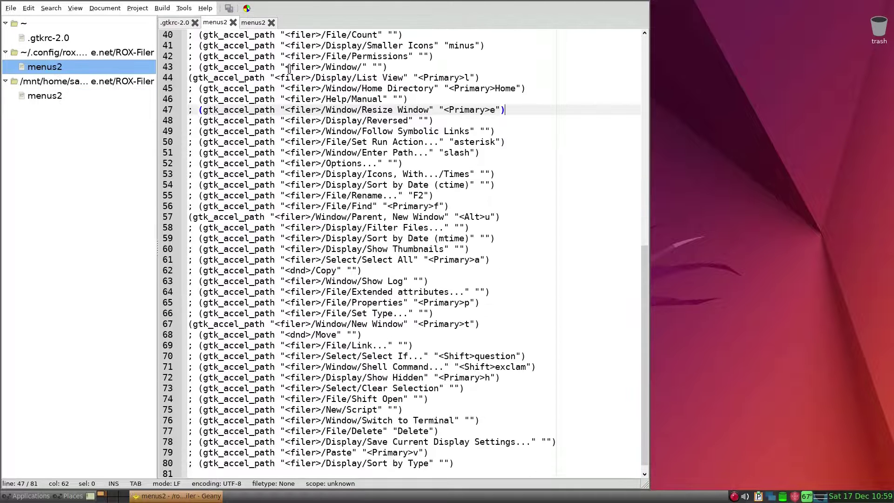
{"action": "left_click", "coordinate": [358, 66]}
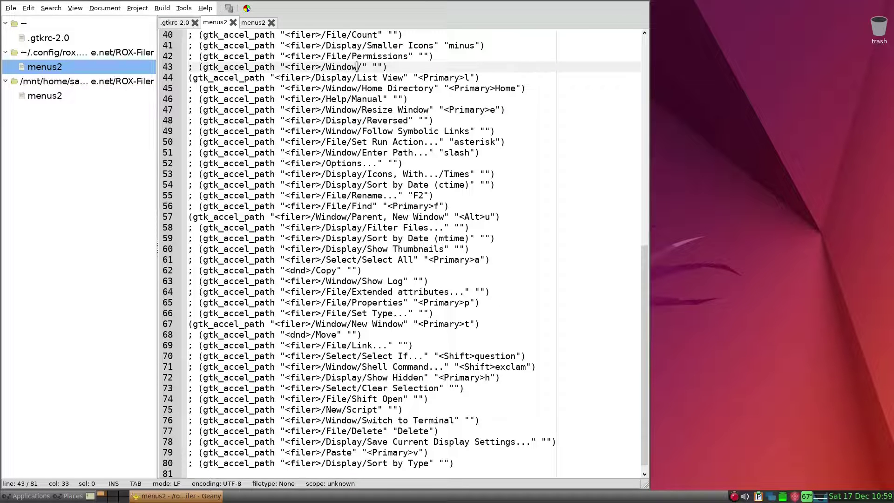
{"action": "key", "text": "ctrl+a"}
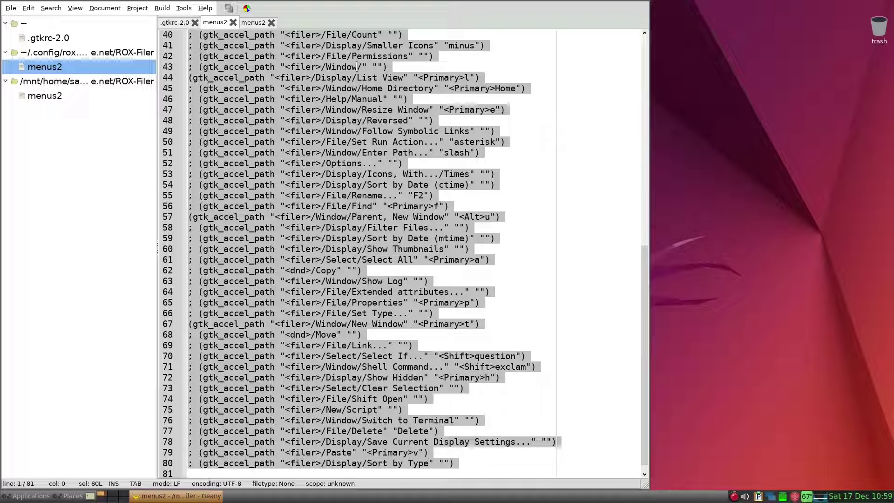
{"action": "key", "text": "ctrl+v"}
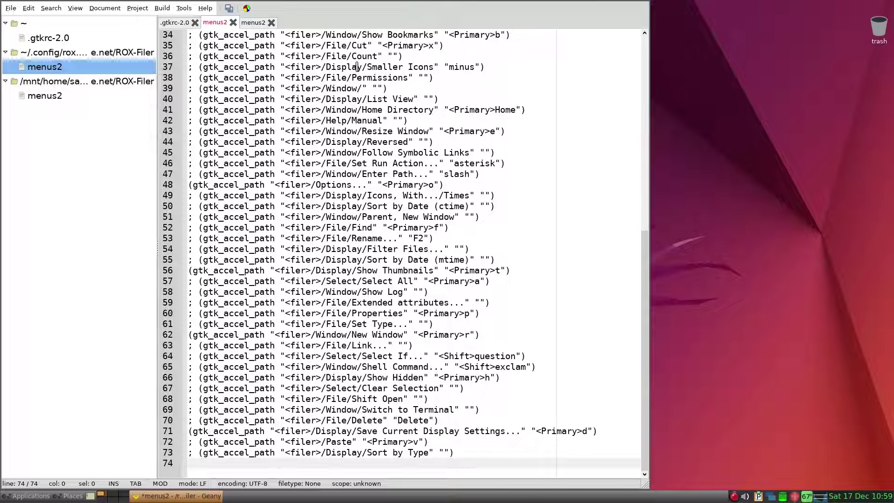
{"action": "left_click", "coordinate": [226, 13]}
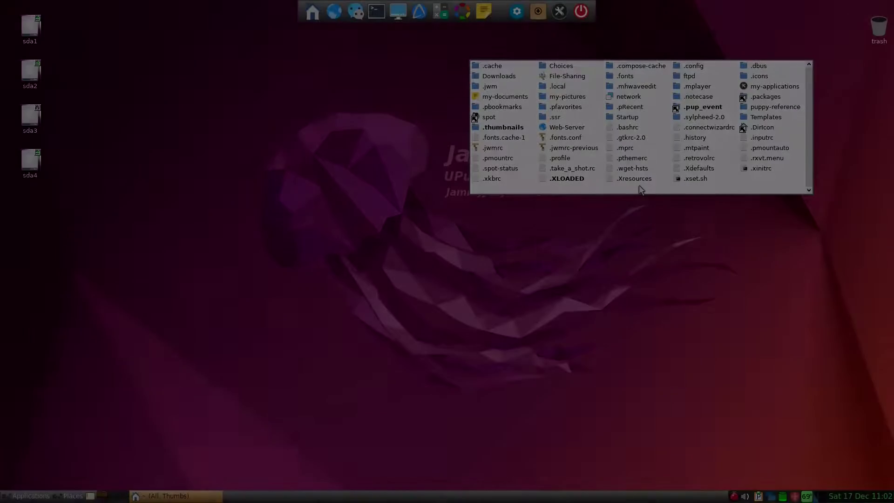
{"action": "right_click", "coordinate": [639, 185]}
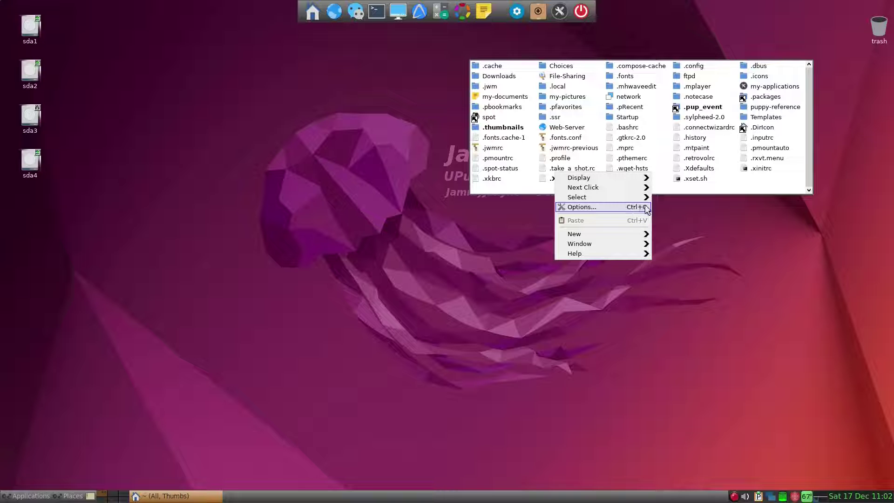
{"action": "mouse_move", "coordinate": [633, 182]}
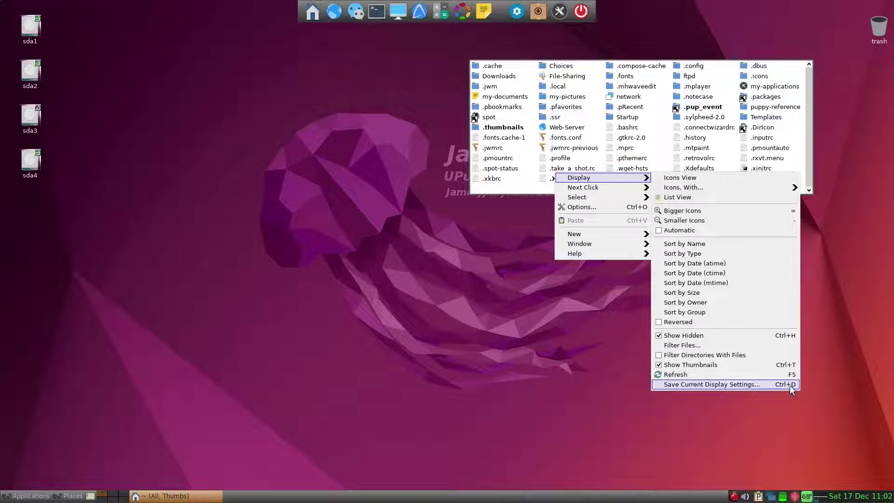
{"action": "mouse_move", "coordinate": [592, 244]}
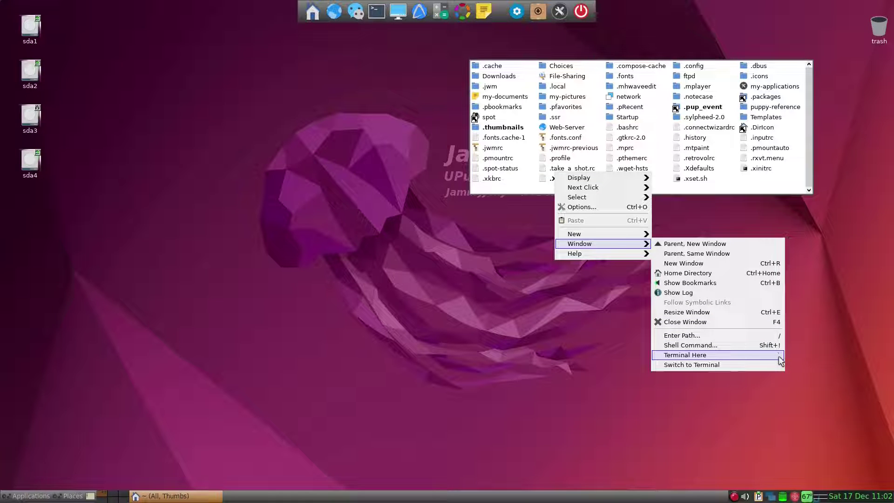
{"action": "left_click", "coordinate": [729, 183]}
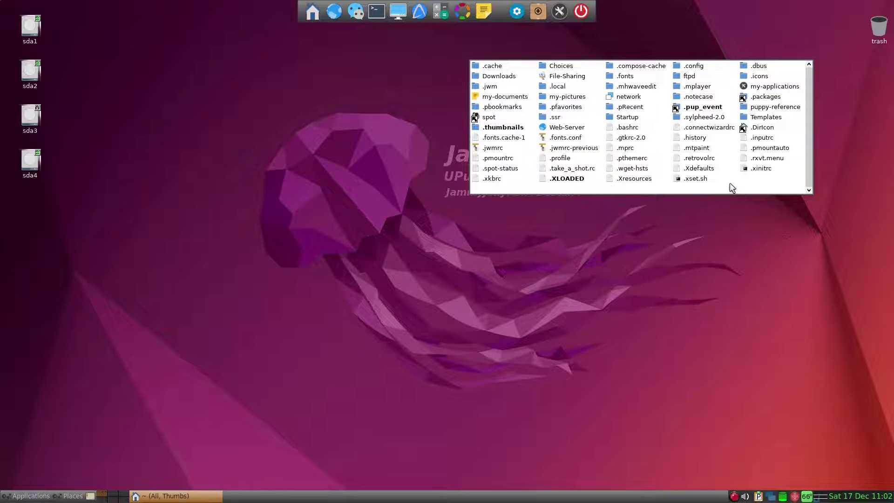
Step: Open a terminal in the Startup folder with 'rox ~ /mnt/sda4/ && exit' ready at its prompt
{"action": "left_click", "coordinate": [624, 118]}
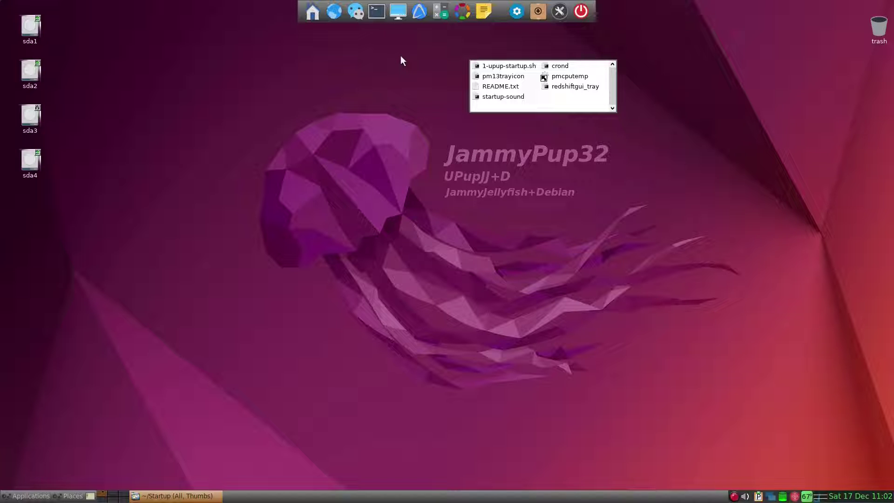
{"action": "key", "text": "grave"}
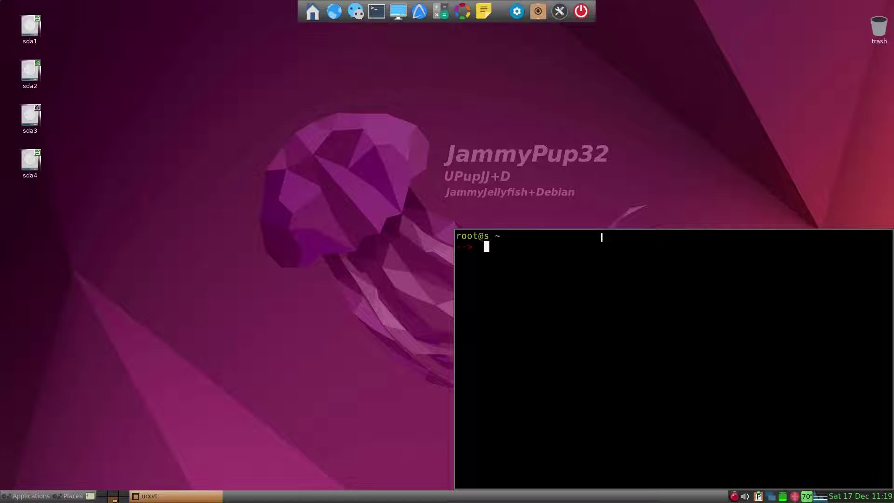
{"action": "key", "text": "Up"}
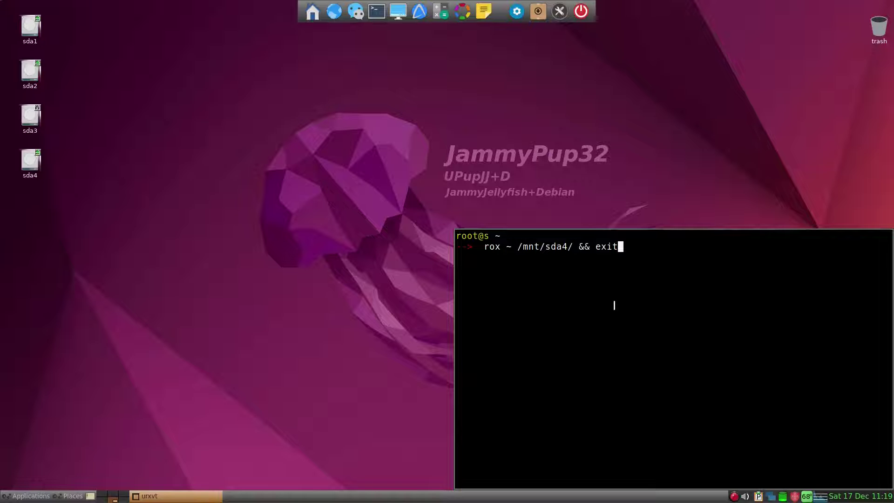
Step: Run 'rox ~ /mnt/sda4/ && exit', place the /mnt/sda4 window lower left, and save its display settings
{"action": "key", "text": "Return"}
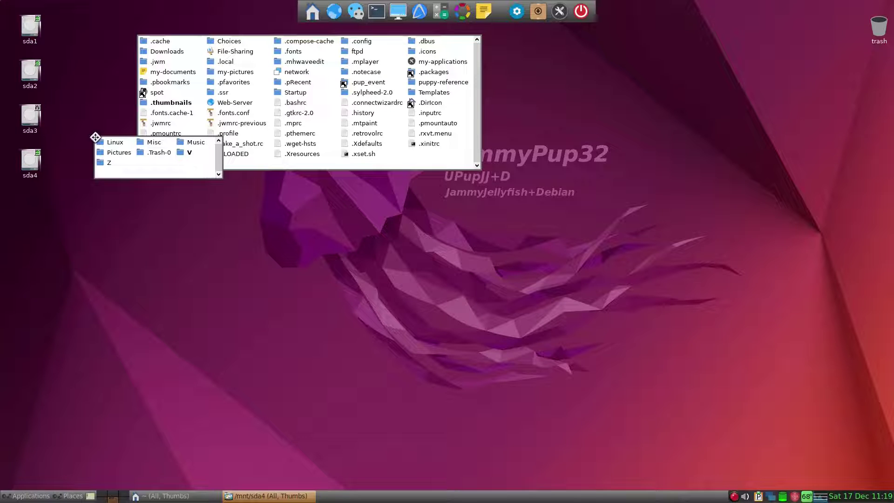
{"action": "left_click_drag", "start_coordinate": [95, 137], "coordinate": [3, 278]}
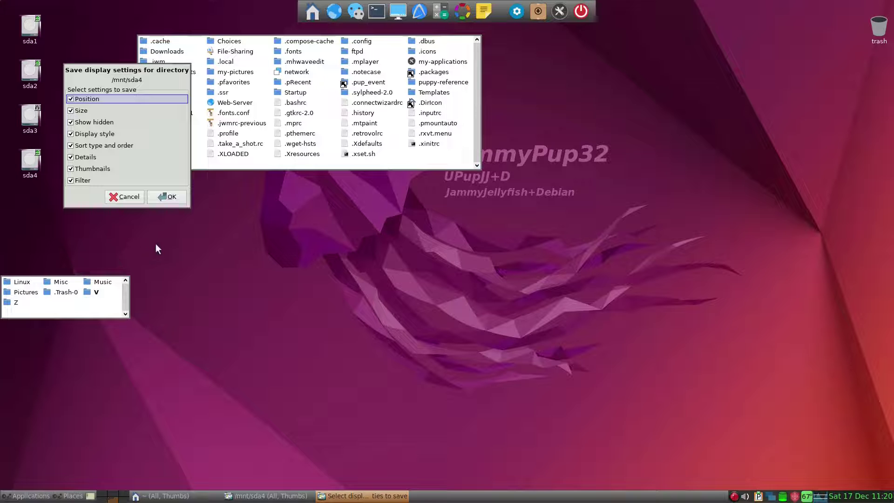
{"action": "left_click", "coordinate": [156, 196]}
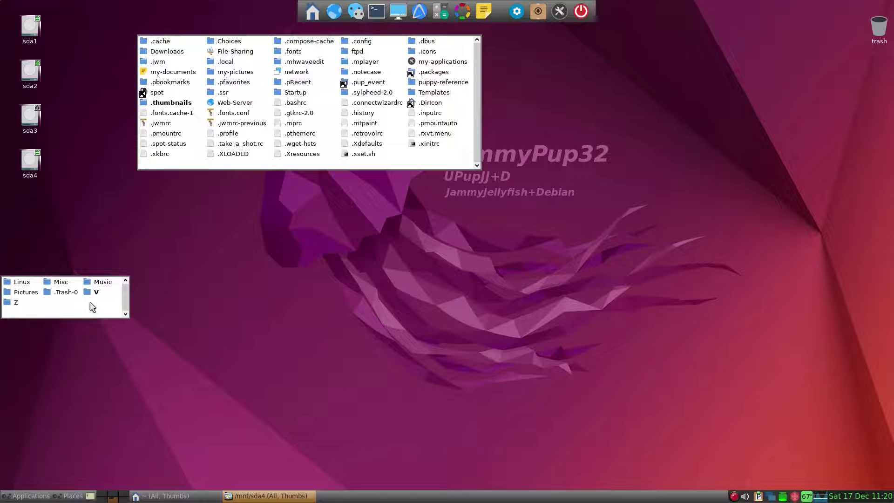
Step: Drag the home folder window to the top right and save its display settings, position included
{"action": "left_click", "coordinate": [219, 159]}
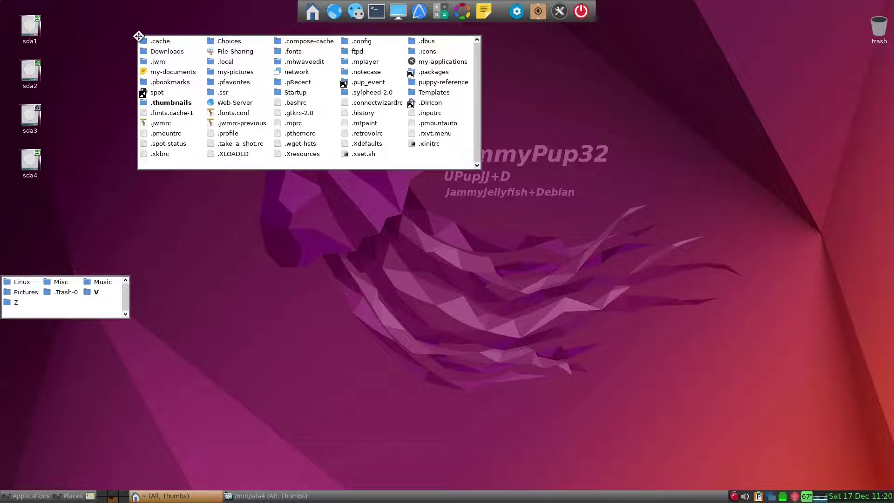
{"action": "left_click_drag", "start_coordinate": [139, 35], "coordinate": [547, 32]}
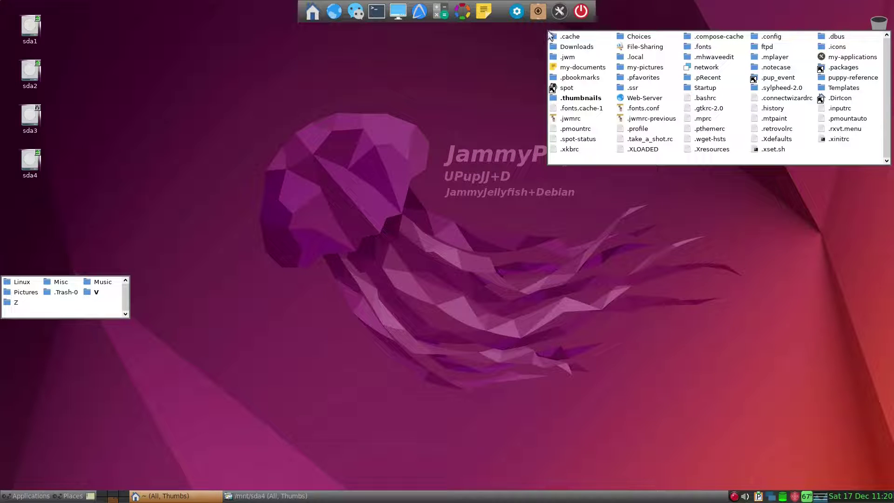
{"action": "left_click", "coordinate": [549, 36]}
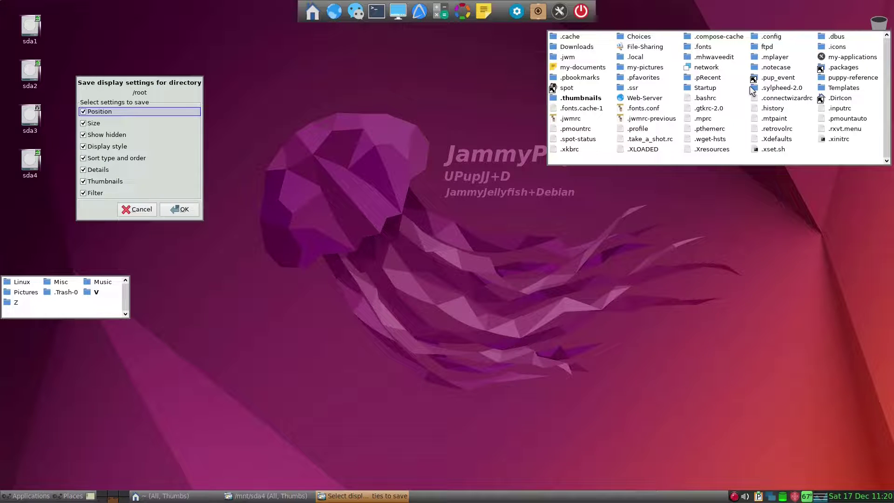
{"action": "key", "text": "Return"}
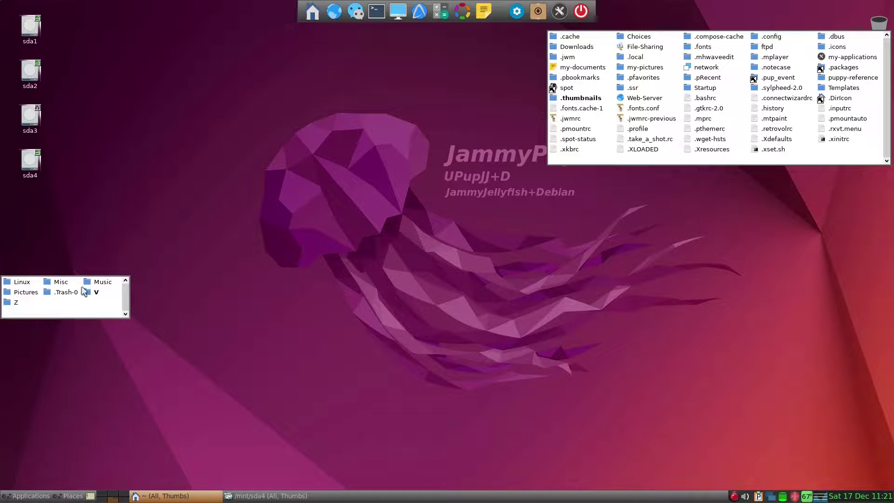
Step: Close the home window, nudge the new window upward, and switch it to the home folder
{"action": "key", "text": "ctrl+q"}
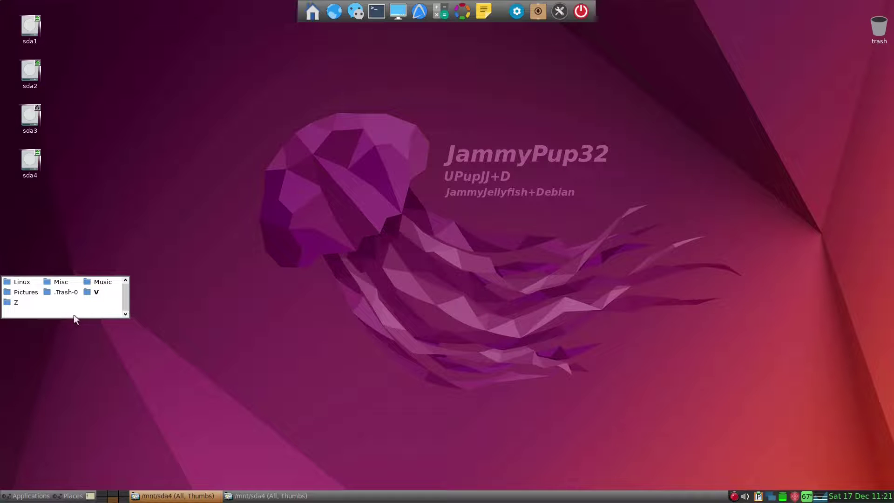
{"action": "key", "text": "alt+F7"}
{"action": "key", "text": "Up"}
{"action": "key", "text": "Up"}
{"action": "key", "text": "Up"}
{"action": "key", "text": "Up"}
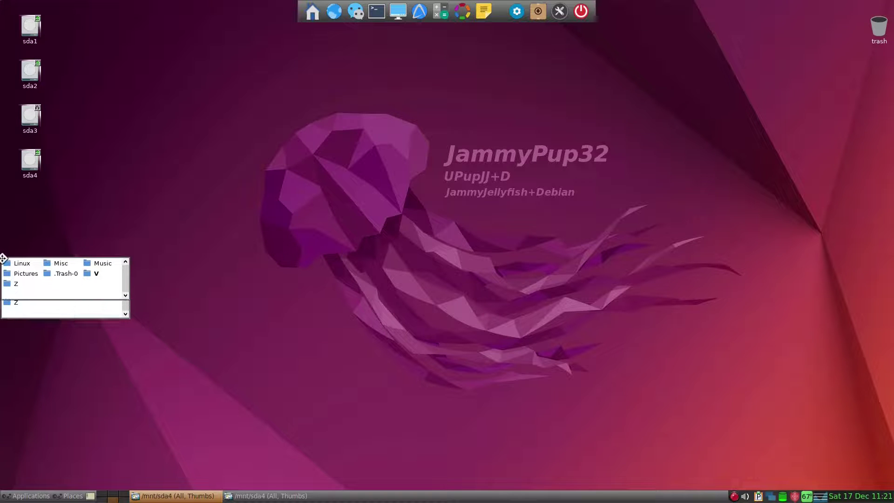
{"action": "key", "text": "Up"}
{"action": "key", "text": "Return"}
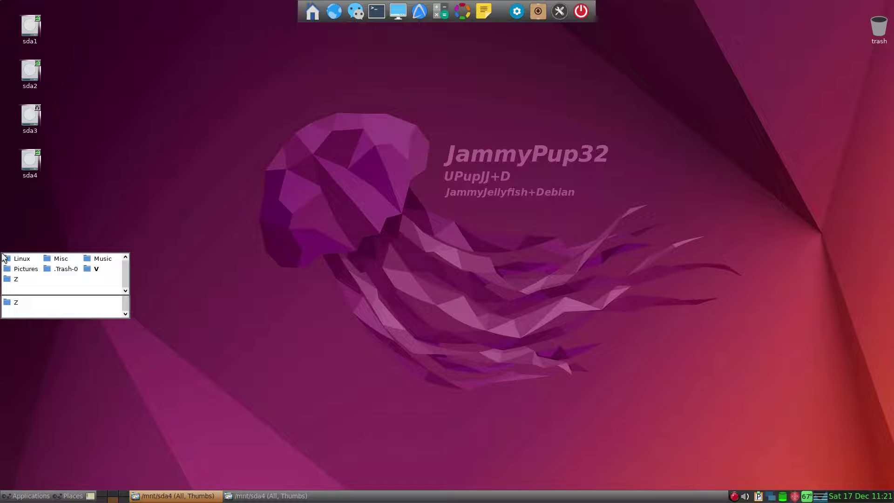
{"action": "key", "text": "ctrl+Home"}
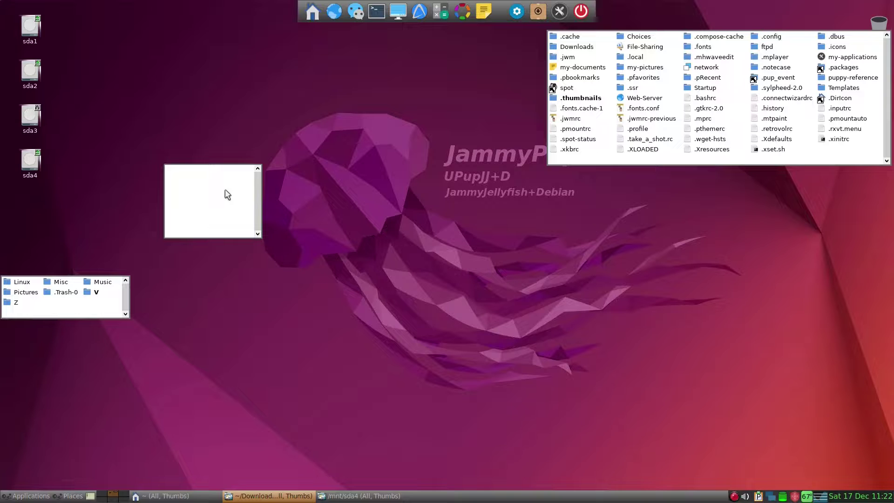
Step: Check the empty window's path, then drag the Downloads window to the top-left corner
{"action": "key", "text": "slash"}
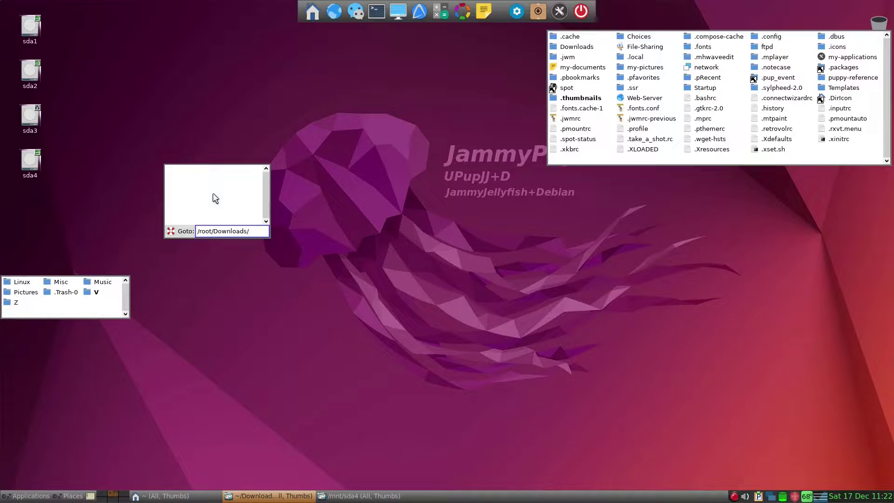
{"action": "key", "text": "Escape"}
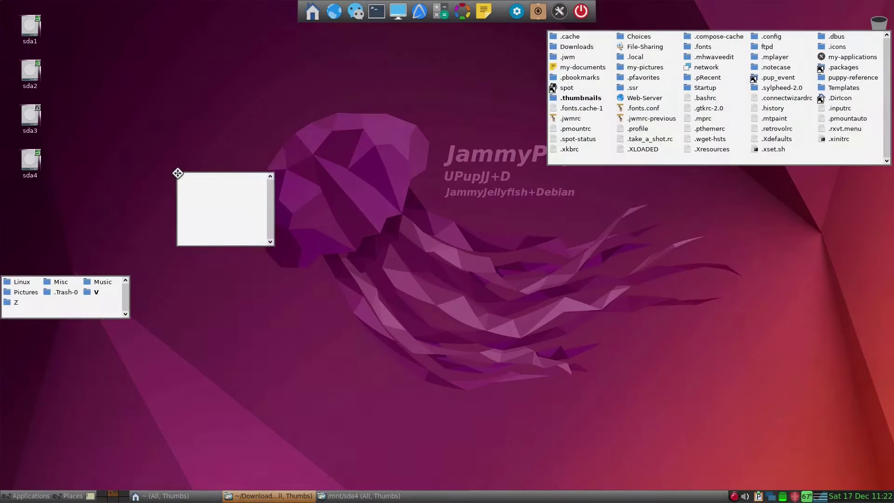
{"action": "left_click_drag", "start_coordinate": [176, 164], "coordinate": [1, 24]}
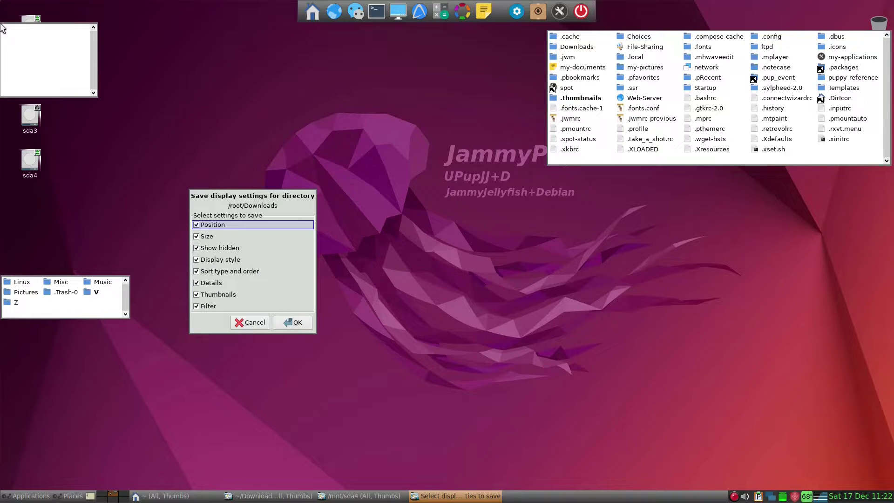
Step: Confirm saving the Downloads window's display settings, then make the home window active
{"action": "key", "text": "Return"}
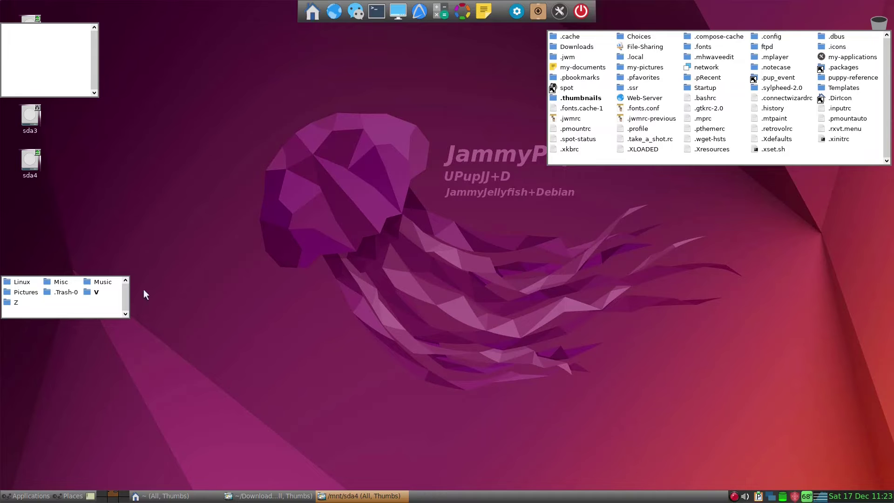
{"action": "left_click", "coordinate": [657, 158]}
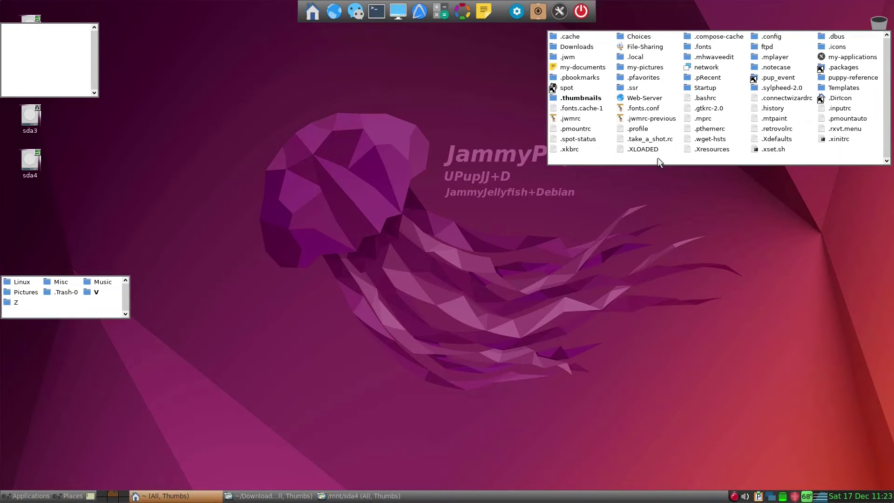